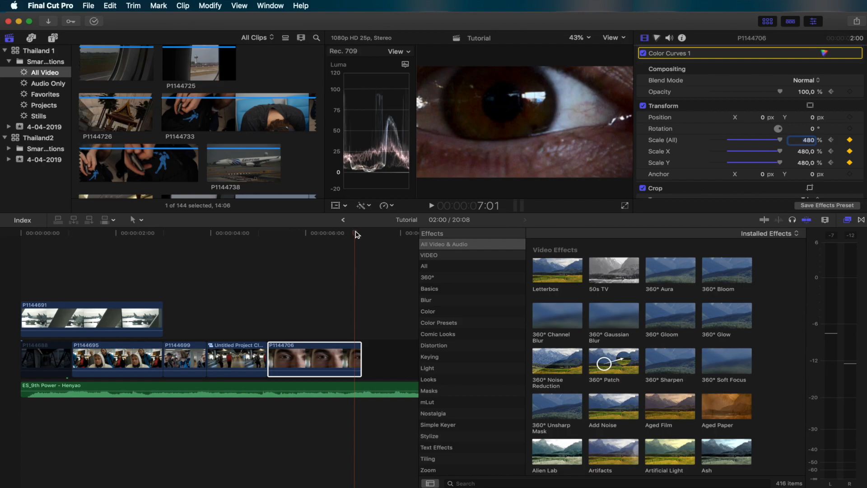
# Step: Apply a Shape Mask effect to the eye clip P1144706 and round the mask to 100% curvature
pyautogui.moveTo(357, 234)
pyautogui.mouseDown()
pyautogui.moveTo(283, 241)
pyautogui.moveTo(354, 246)
pyautogui.mouseUp()
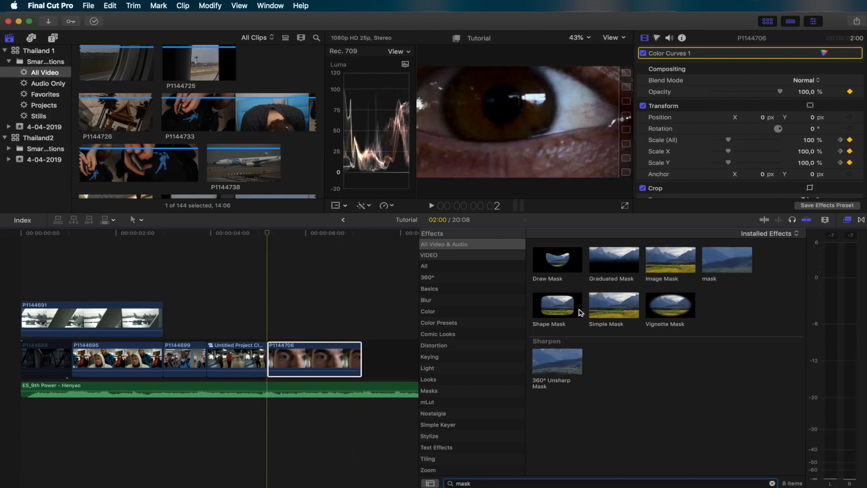
pyautogui.click(570, 304)
pyautogui.moveTo(570, 304); pyautogui.dragTo(319, 359)
pyautogui.moveTo(476, 84); pyautogui.dragTo(502, 85)
pyautogui.moveTo(593, 122); pyautogui.dragTo(572, 122)
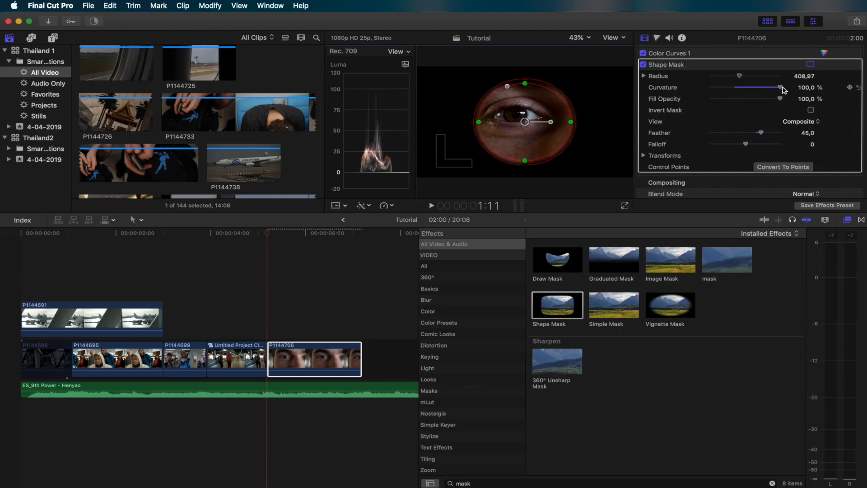
# Step: Reduce the Shape Mask's radius to 126 and position the mask over the iris at the start of the clip
pyautogui.moveTo(748, 79); pyautogui.dragTo(721, 74)
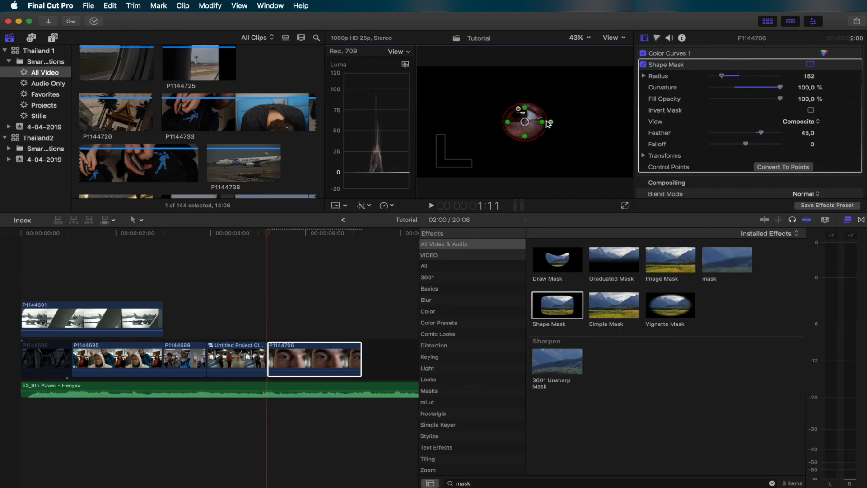
pyautogui.moveTo(524, 126); pyautogui.dragTo(516, 117)
pyautogui.moveTo(722, 76); pyautogui.dragTo(721, 76)
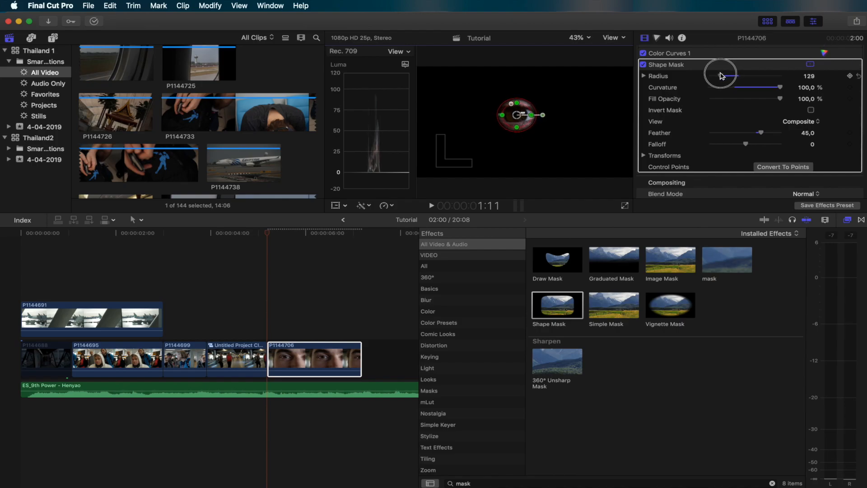
pyautogui.moveTo(518, 116); pyautogui.dragTo(515, 114)
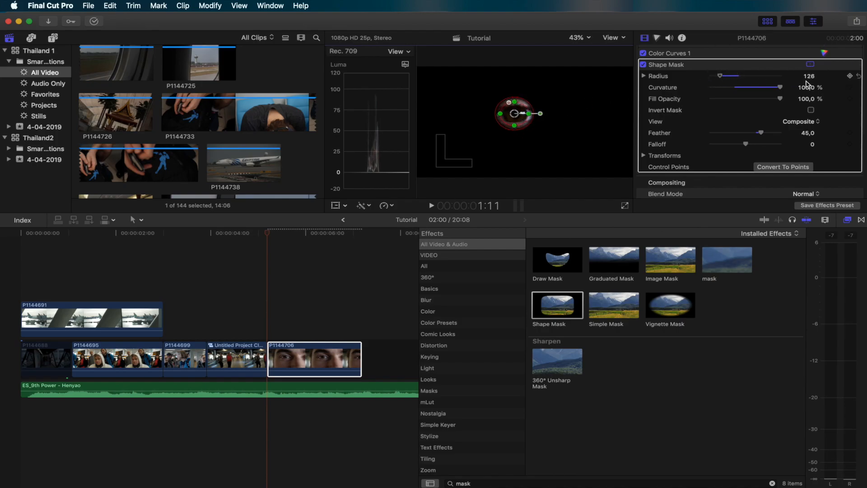
# Step: Invert the Shape Mask and refit it over the iris in the zoomed-in part of the clip at about 6:15
pyautogui.click(811, 110)
pyautogui.moveTo(282, 232); pyautogui.dragTo(335, 234)
pyautogui.moveTo(529, 89); pyautogui.dragTo(518, 90)
pyautogui.moveTo(484, 123); pyautogui.dragTo(505, 100)
# Step: Animate the mask's fill opacity with keyframes from 0% at 6:15 to 31.54% at 7:04
pyautogui.moveTo(780, 99); pyautogui.dragTo(687, 101)
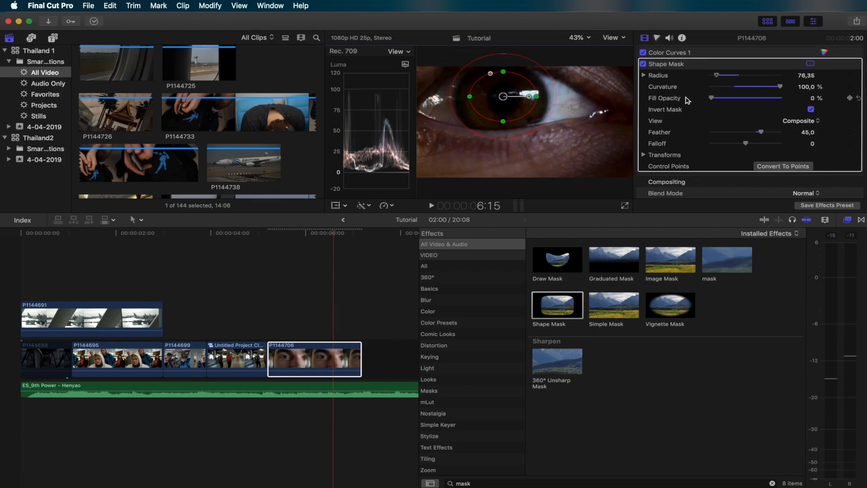
pyautogui.click(850, 99)
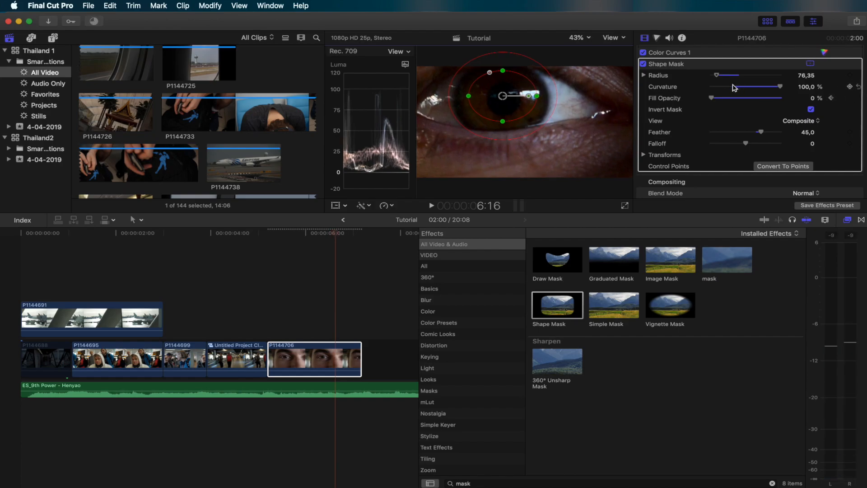
pyautogui.moveTo(338, 235); pyautogui.dragTo(360, 233)
pyautogui.moveTo(714, 99); pyautogui.dragTo(718, 100)
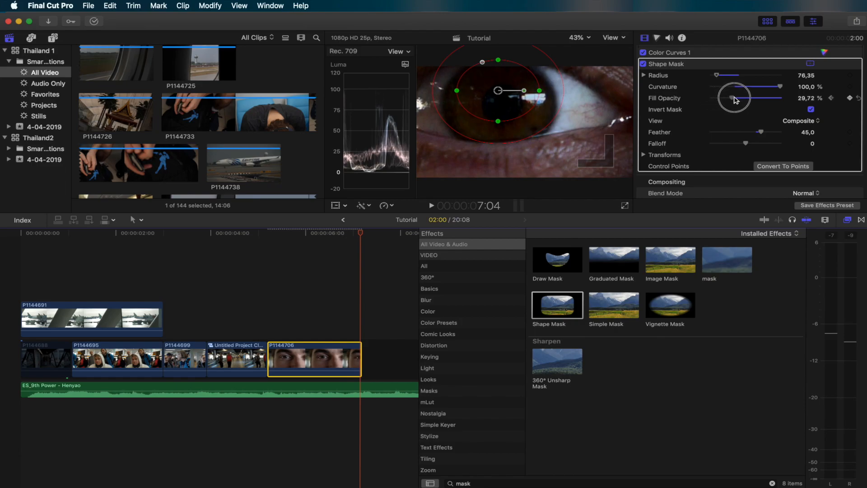
# Step: Fit the mask around the whole iris at 7:04 with a feather of 0 and a radius of 114
pyautogui.moveTo(501, 91); pyautogui.dragTo(501, 105)
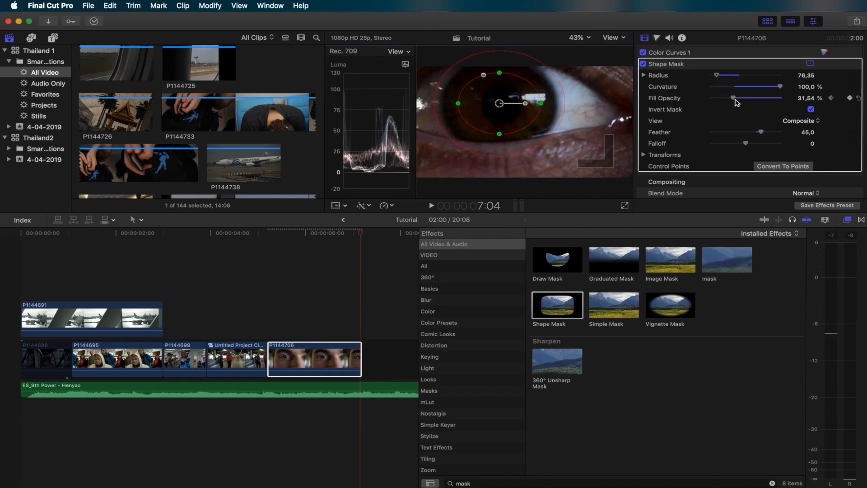
pyautogui.click(806, 133)
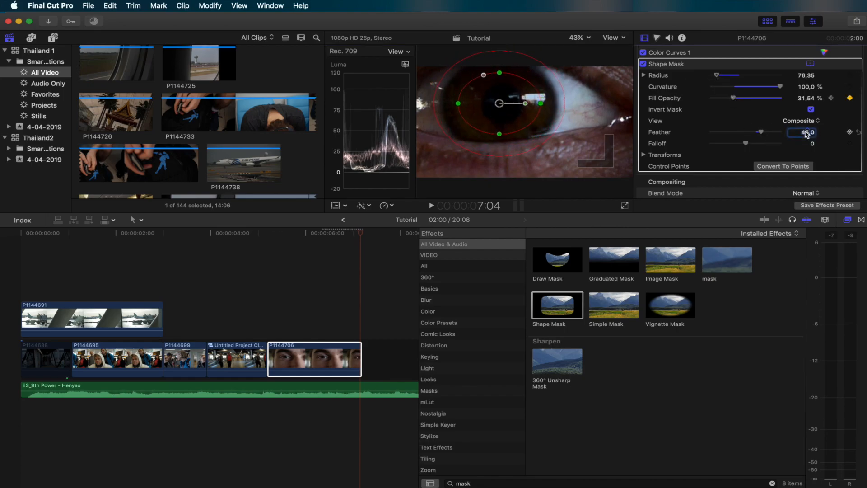
pyautogui.moveTo(719, 78); pyautogui.dragTo(722, 78)
pyautogui.moveTo(498, 97); pyautogui.dragTo(494, 95)
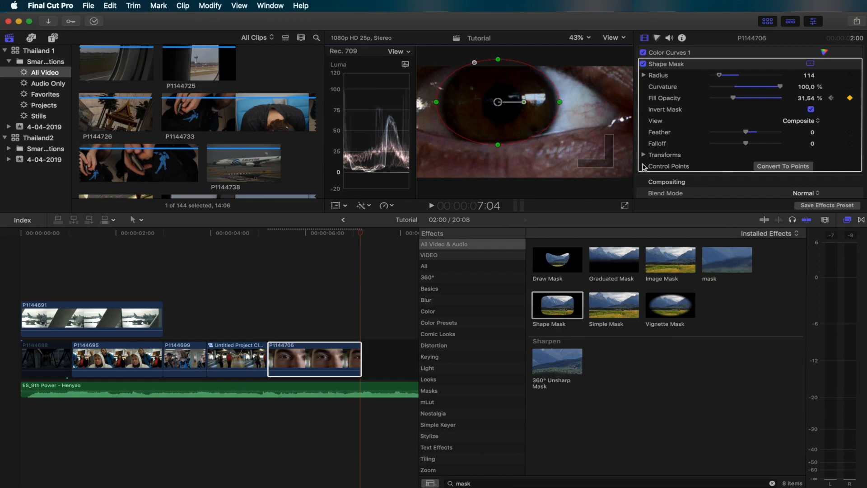
# Step: Convert the Shape Mask into editable control points
pyautogui.click(843, 155)
pyautogui.scroll(-3, 852, 169)
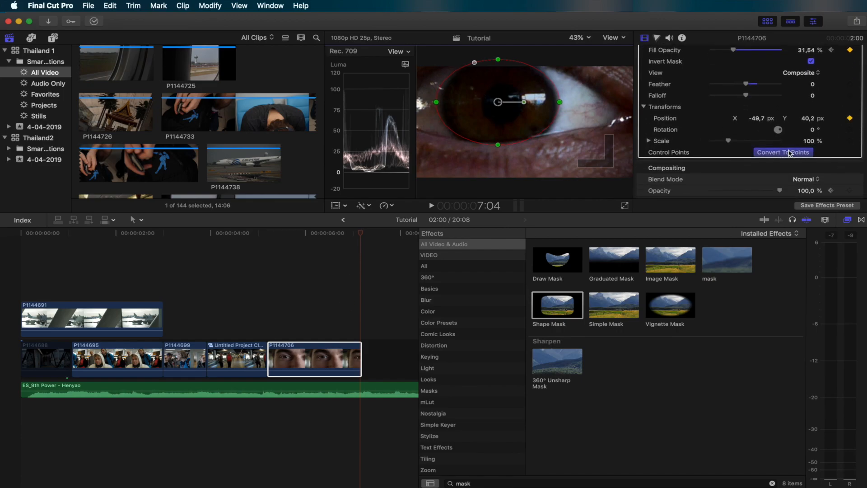
pyautogui.click(783, 152)
pyautogui.click(518, 94)
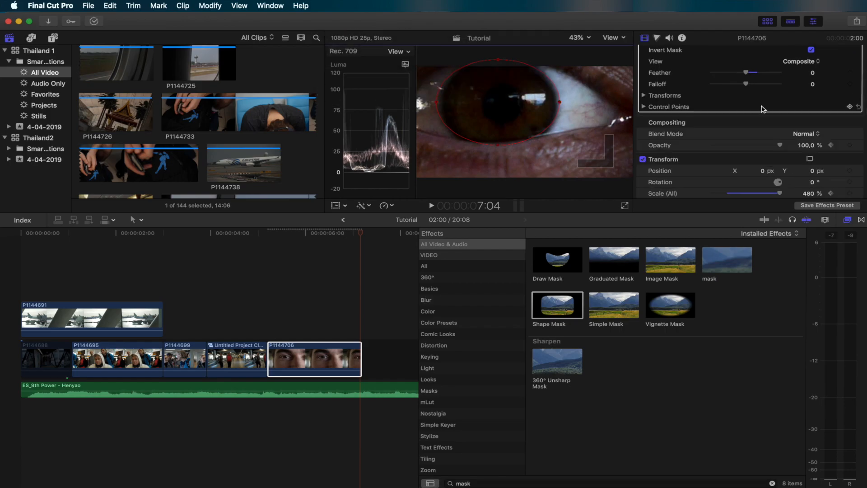
# Step: Shift the mask upward over the iris at 6:20, and raise its bottom control point to the lower eyelid at 7:04
pyautogui.moveTo(347, 232); pyautogui.dragTo(346, 234)
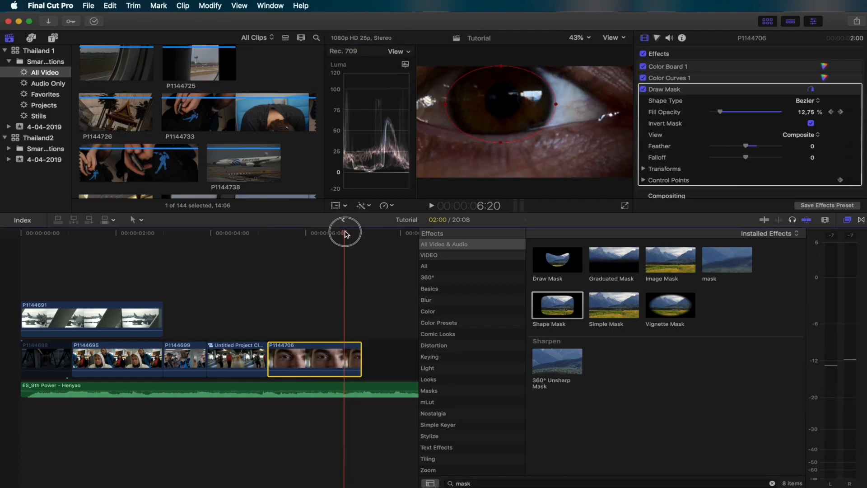
pyautogui.moveTo(514, 107); pyautogui.dragTo(514, 101)
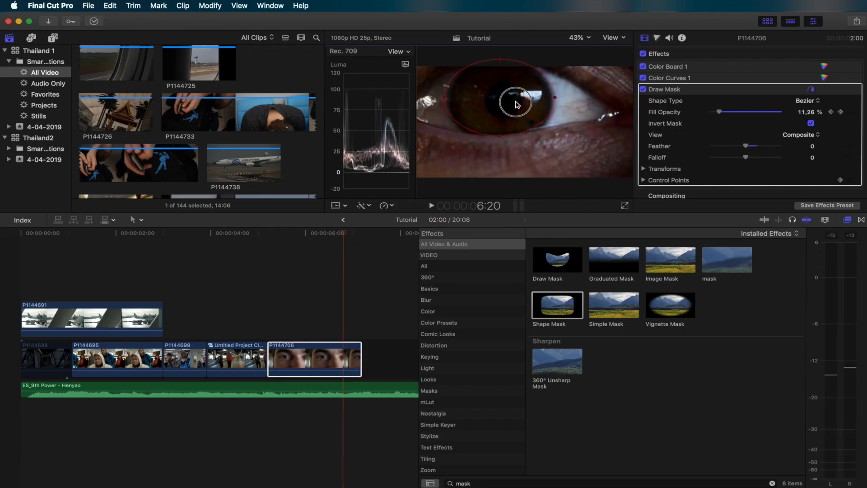
pyautogui.press('Right')
pyautogui.press('Right')
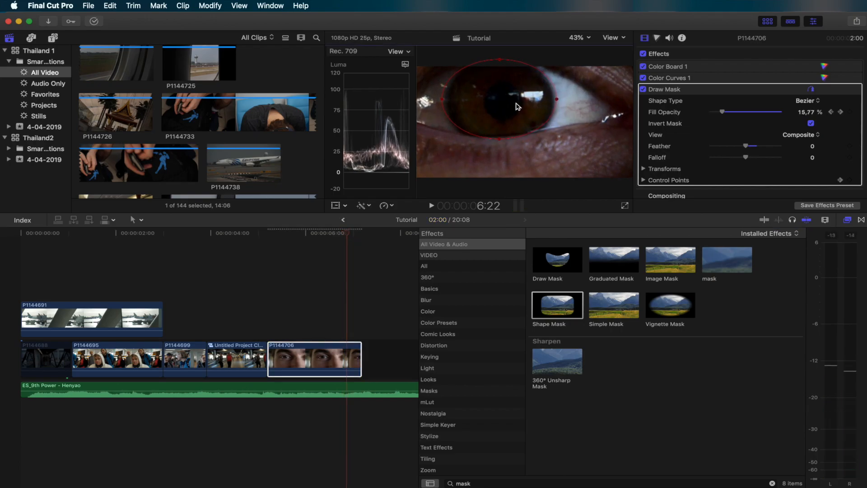
pyautogui.press('Right')
pyautogui.press('Right')
pyautogui.press('Right')
pyautogui.press('Right')
pyautogui.press('Right')
pyautogui.press('Right')
pyautogui.press('Right')
pyautogui.press('Left')
pyautogui.press('Right')
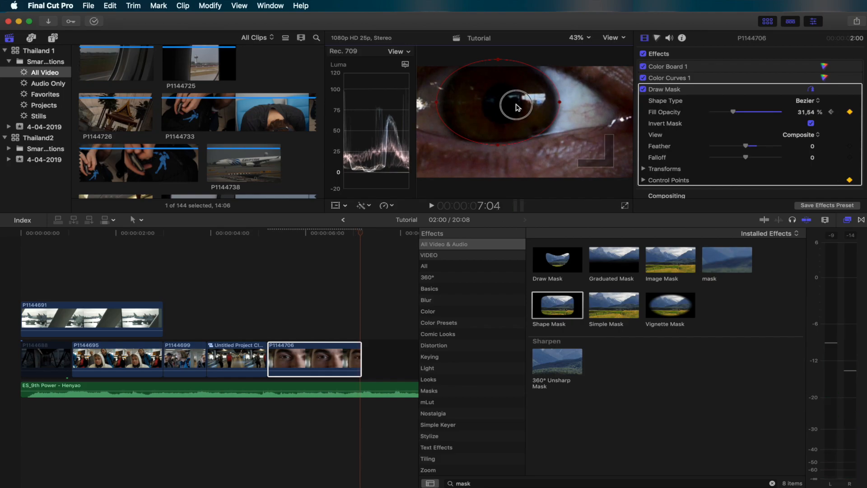
pyautogui.moveTo(503, 142); pyautogui.dragTo(496, 141)
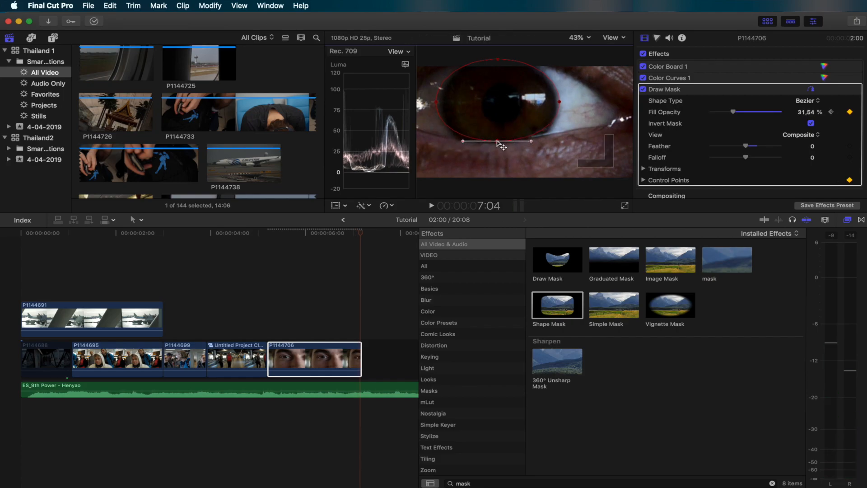
# Step: Go through the zoom frame by frame from 7:04 back to 6:19 and forward again to check that the mask follows the iris
pyautogui.press('Left')
pyautogui.press('Left')
pyautogui.press('Left')
pyautogui.press('Left')
pyautogui.press('Left')
pyautogui.press('Left')
pyautogui.press('Left')
pyautogui.press('Left')
pyautogui.press('Left')
pyautogui.press('Left')
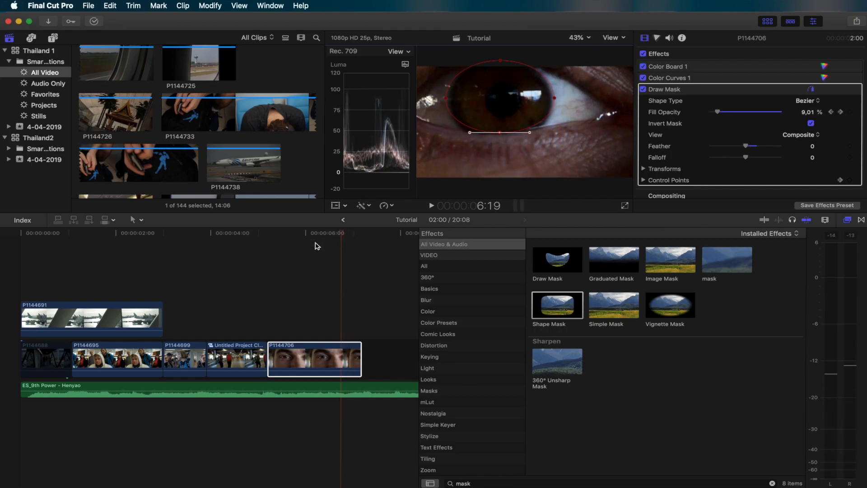
pyautogui.press('Right')
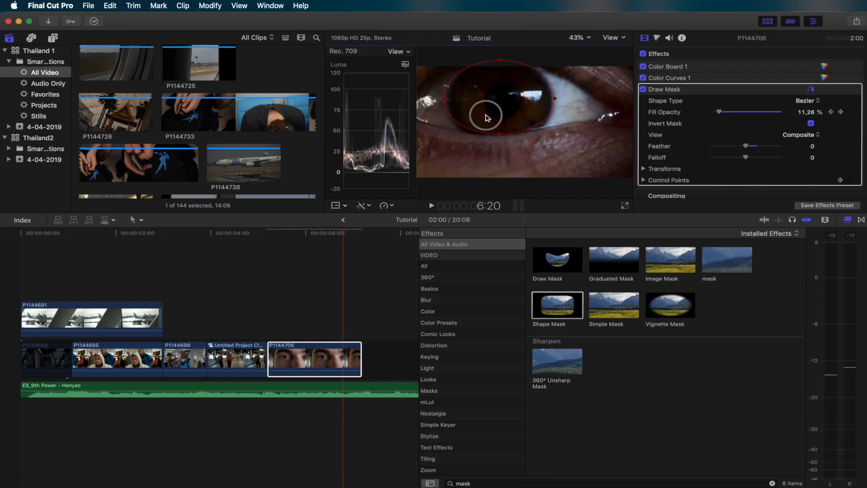
pyautogui.press('Right')
pyautogui.press('Right')
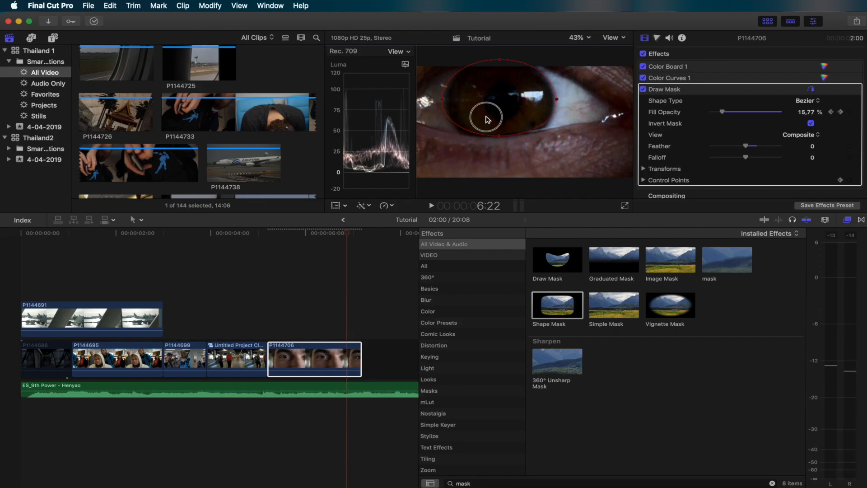
pyautogui.press('Right')
pyautogui.press('Right')
pyautogui.press('Right')
pyautogui.press('Right')
pyautogui.moveTo(347, 230); pyautogui.dragTo(269, 234)
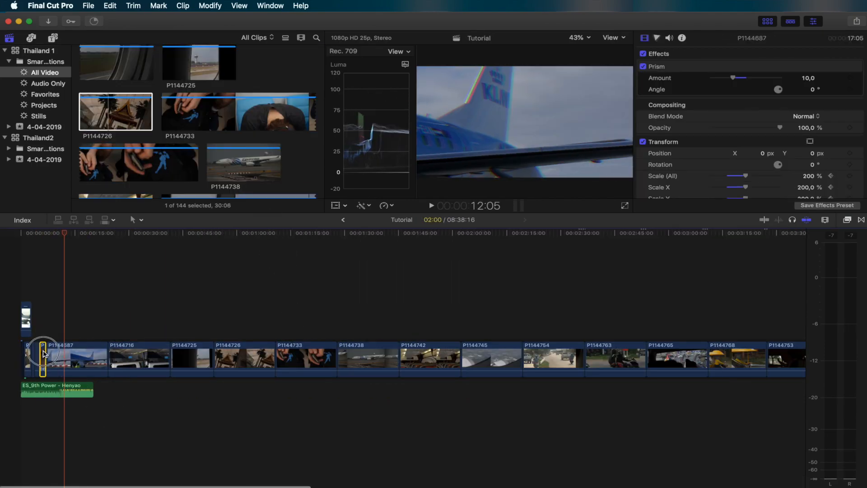
# Step: Connect the eye clip P1144706 above the start of the plane clip P1144687 and play the result
pyautogui.click(44, 321)
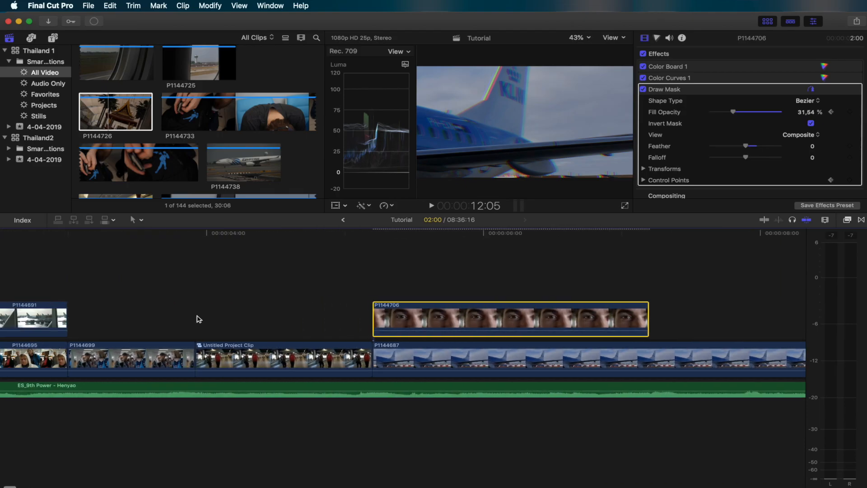
pyautogui.click(368, 266)
pyautogui.press('space')
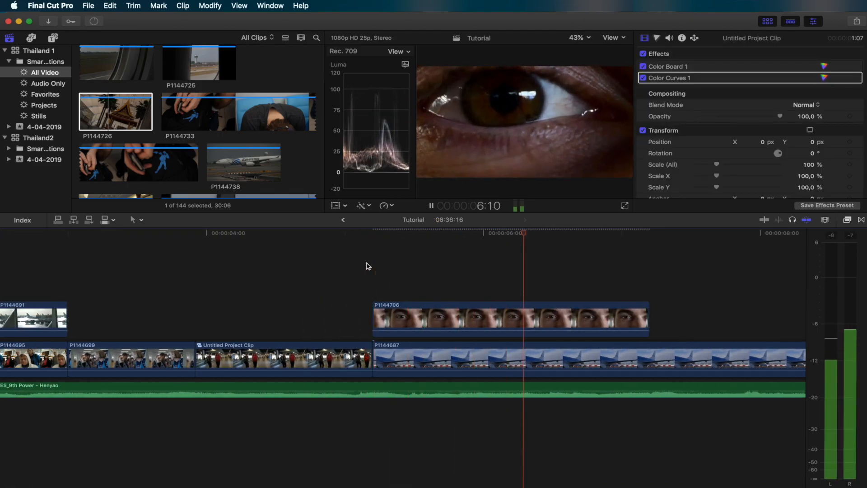
# Step: Lower the Draw Mask's fill opacity at its 7:04 keyframe and play back the eye shot
pyautogui.moveTo(586, 233)
pyautogui.mouseDown()
pyautogui.moveTo(641, 231)
pyautogui.moveTo(586, 238)
pyautogui.moveTo(625, 237)
pyautogui.moveTo(594, 235)
pyautogui.mouseUp()
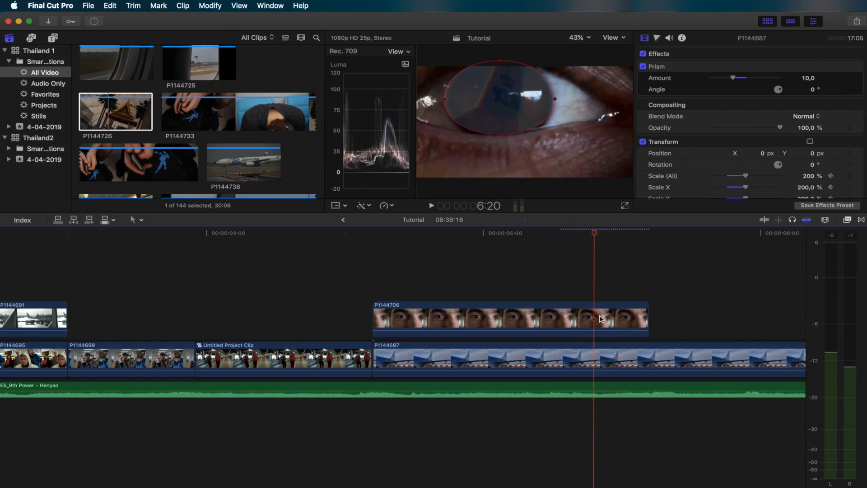
pyautogui.click(601, 324)
pyautogui.hscroll(5, 601, 325)
pyautogui.moveTo(393, 234); pyautogui.dragTo(424, 235)
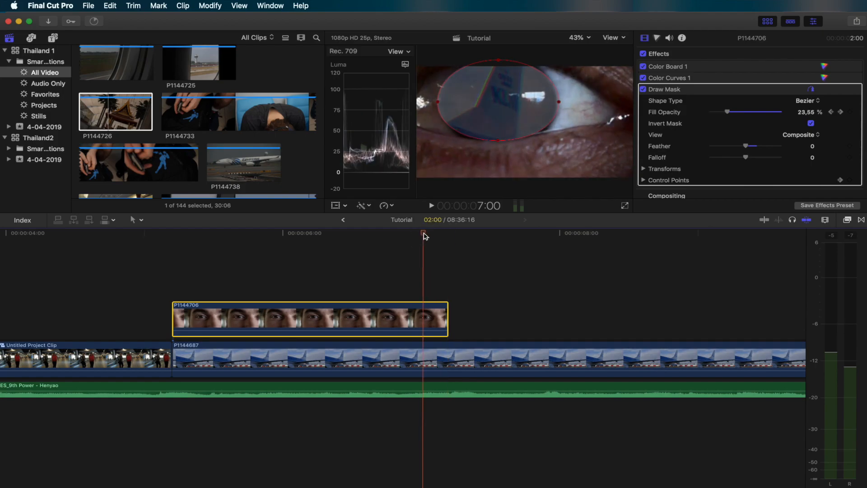
pyautogui.click(842, 112)
pyautogui.moveTo(736, 114); pyautogui.dragTo(718, 113)
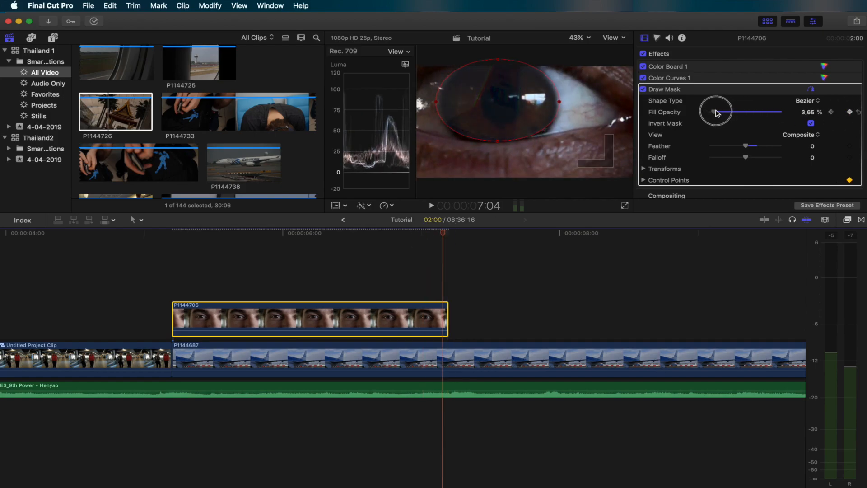
pyautogui.click(329, 231)
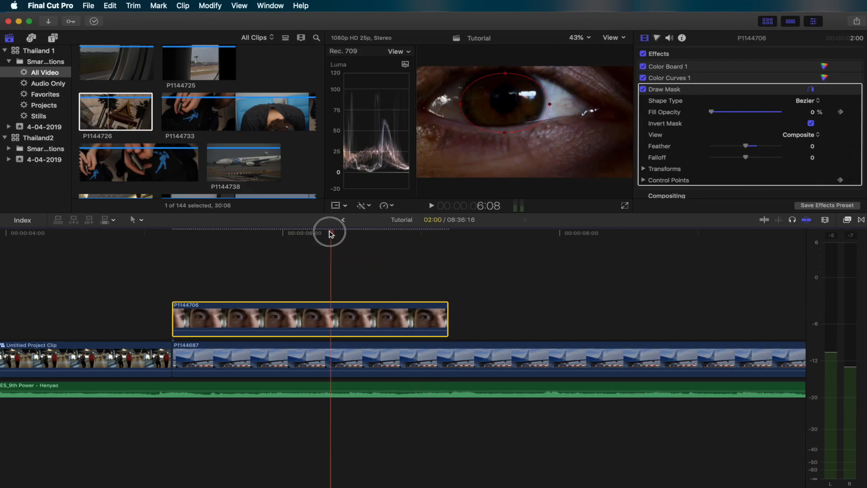
pyautogui.press('space')
# Step: Cut the plane clip P1144687 exactly at the end of the eye clip above it
pyautogui.moveTo(492, 232); pyautogui.dragTo(404, 239)
pyautogui.press('b')
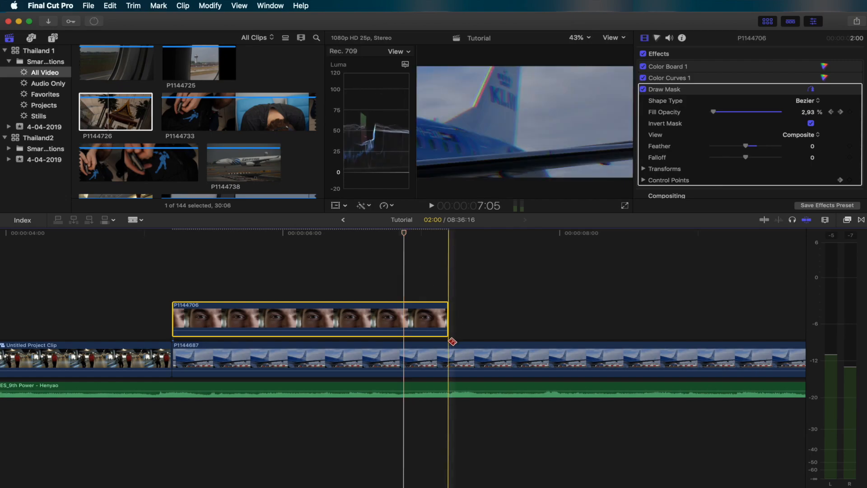
pyautogui.click(450, 349)
# Step: Shorten all clips after the cut in the primary storyline to an equal duration of a few frames each
pyautogui.press('super+minus')
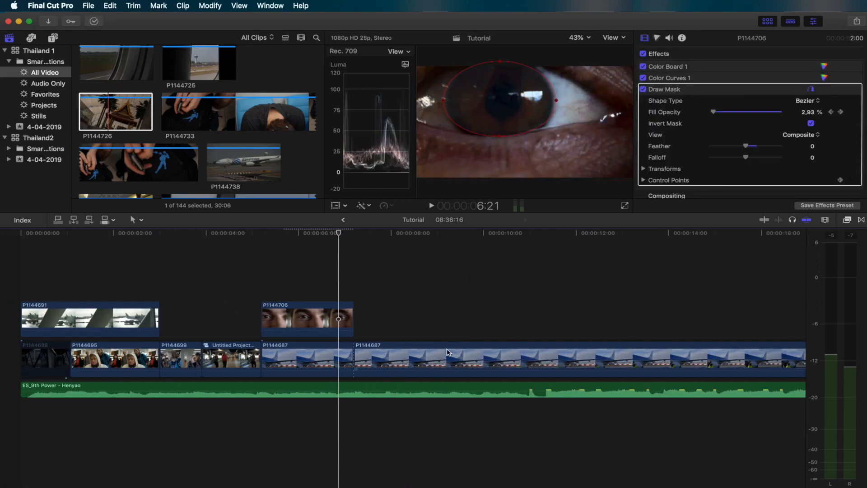
pyautogui.hscroll(10, 447, 350)
pyautogui.press('a')
pyautogui.click(75, 301)
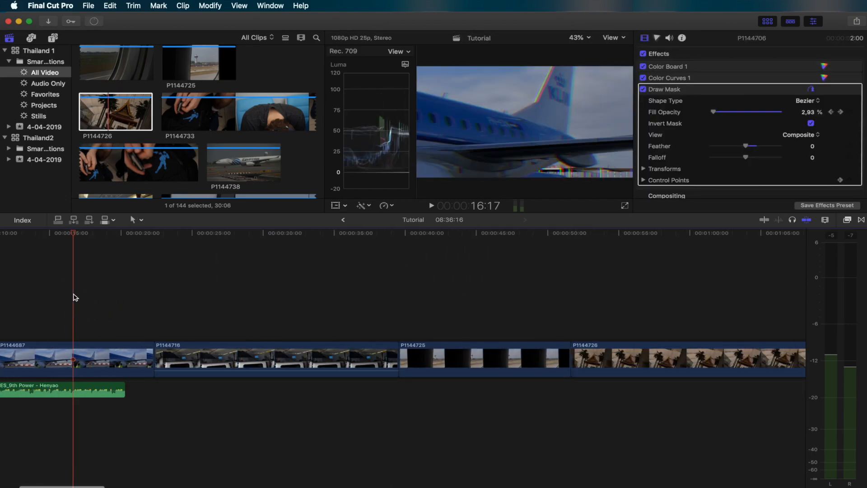
pyautogui.press('super+minus')
pyautogui.press('super+minus')
pyautogui.press('super+minus')
pyautogui.moveTo(37, 289); pyautogui.dragTo(804, 362)
pyautogui.hscroll(-10, 286, 341)
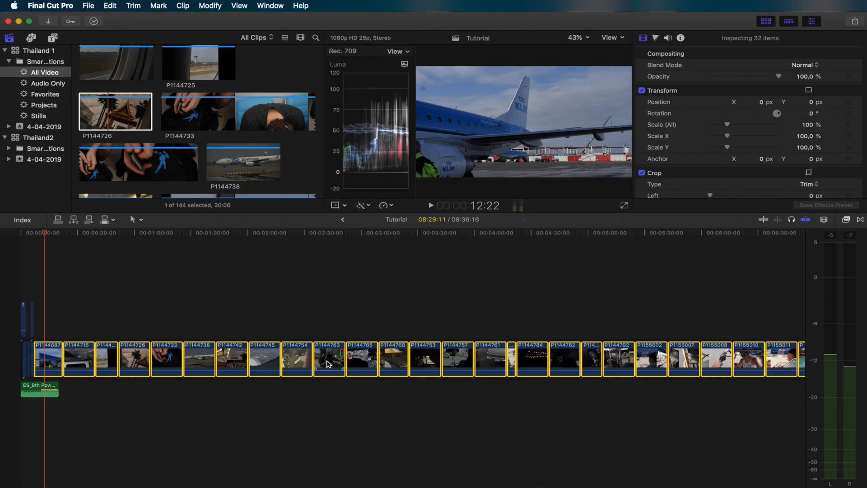
pyautogui.rightClick(328, 365)
pyautogui.click(372, 346)
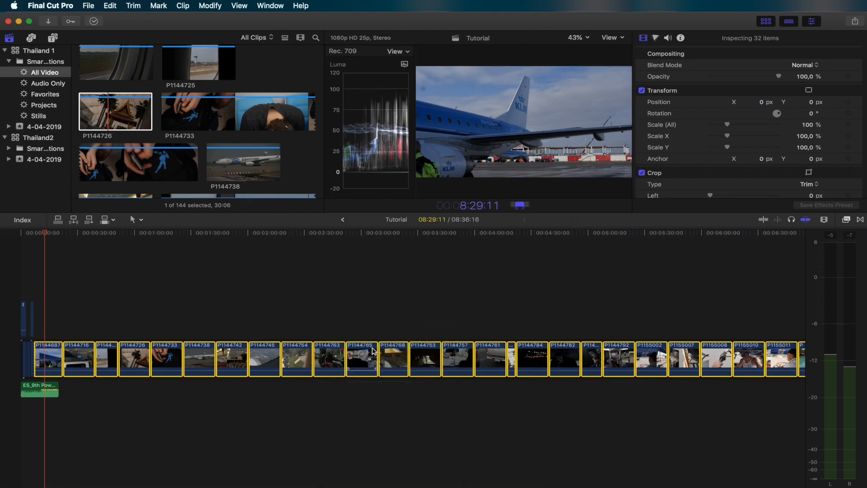
pyautogui.press('Return')
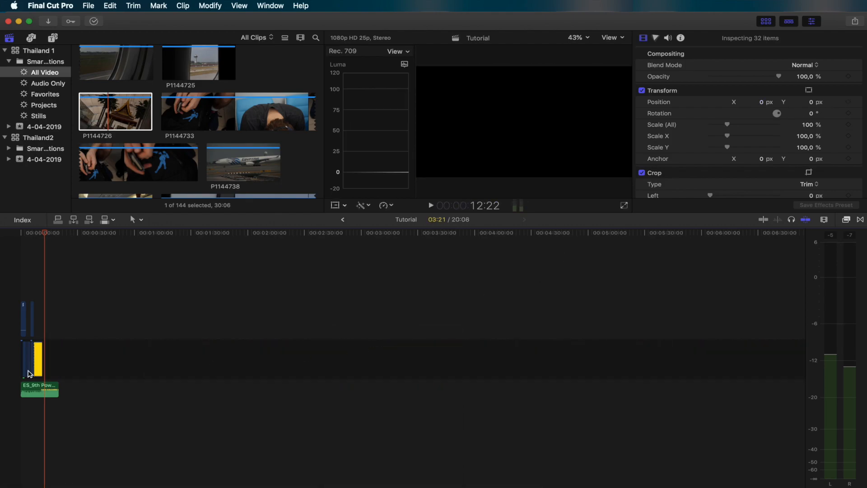
pyautogui.press('super+equal')
pyautogui.press('super+equal')
pyautogui.press('super+equal')
pyautogui.click(284, 281)
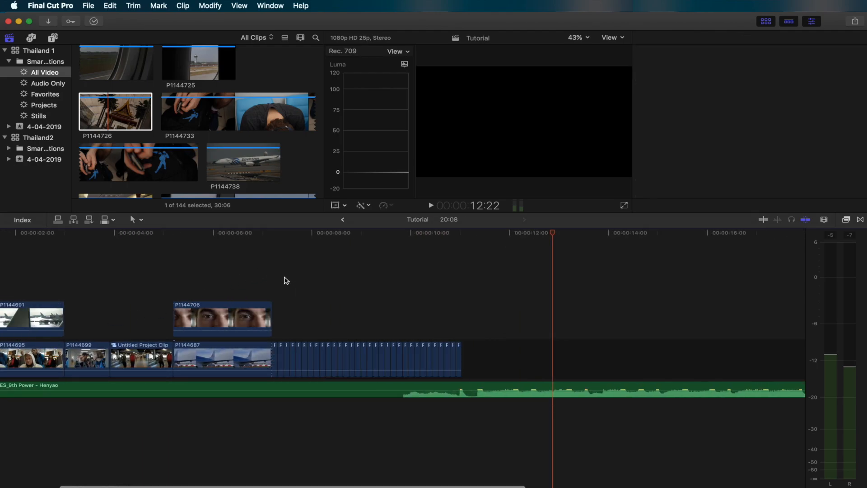
# Step: Keyframe the short plane clip P1144687's scale at 100% on its first frame and 200% at 7:07
pyautogui.press('super+equal')
pyautogui.press('super+equal')
pyautogui.click(226, 286)
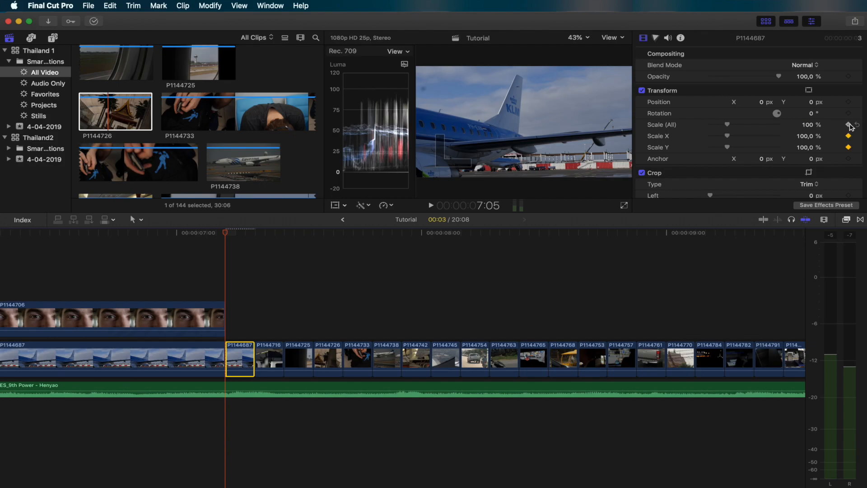
pyautogui.press('Right')
pyautogui.press('Right')
pyautogui.click(809, 125)
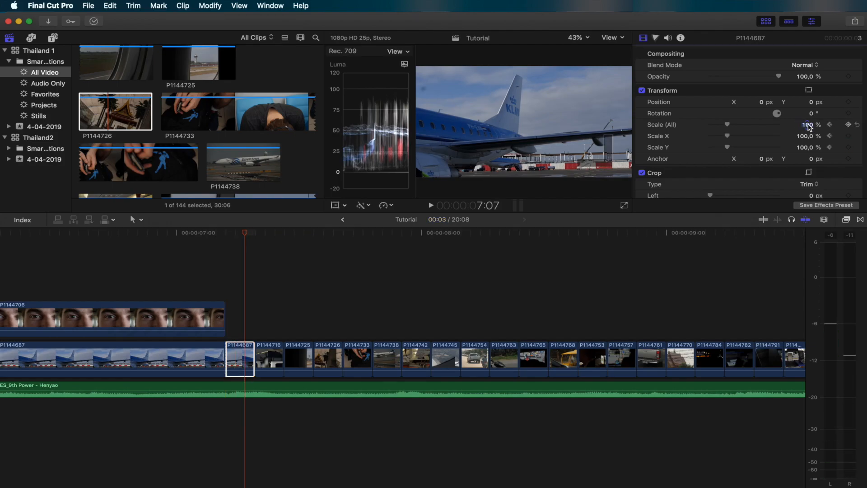
pyautogui.press('Return')
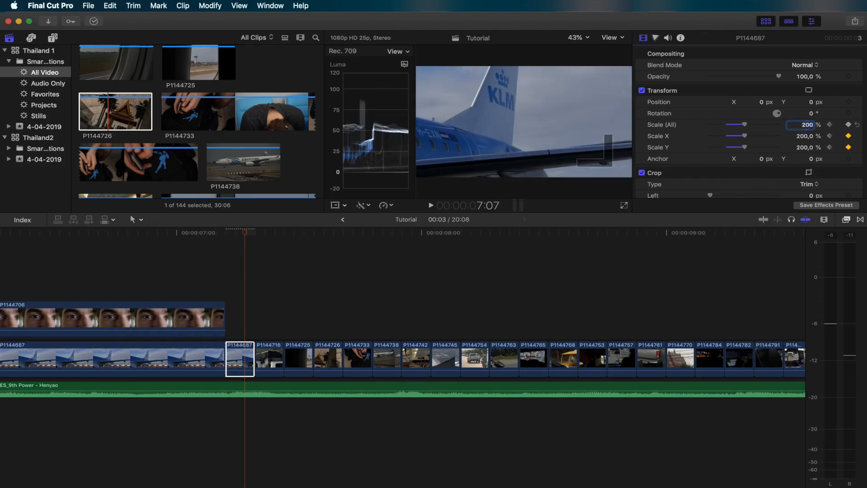
# Step: Copy the short plane clip P1144687 together with its scale keyframes
pyautogui.press('Left')
pyautogui.press('Left')
pyautogui.click(239, 360)
pyautogui.click(88, 6)
pyautogui.moveTo(111, 6)
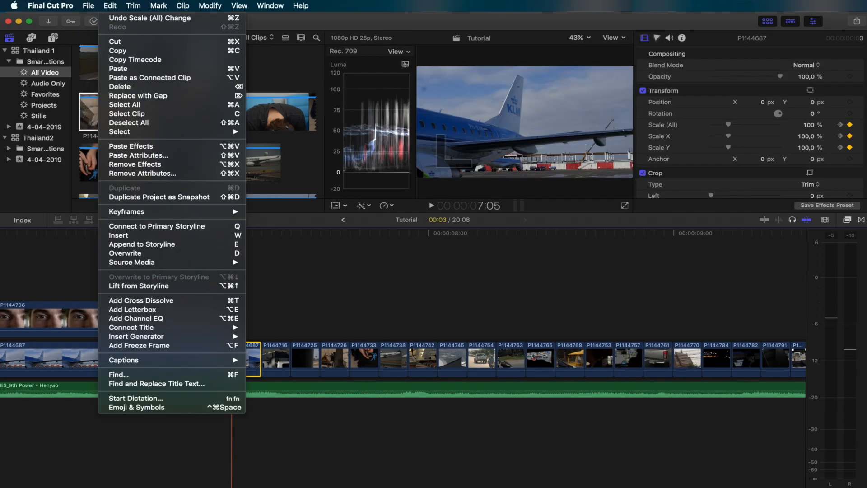
pyautogui.click(120, 23)
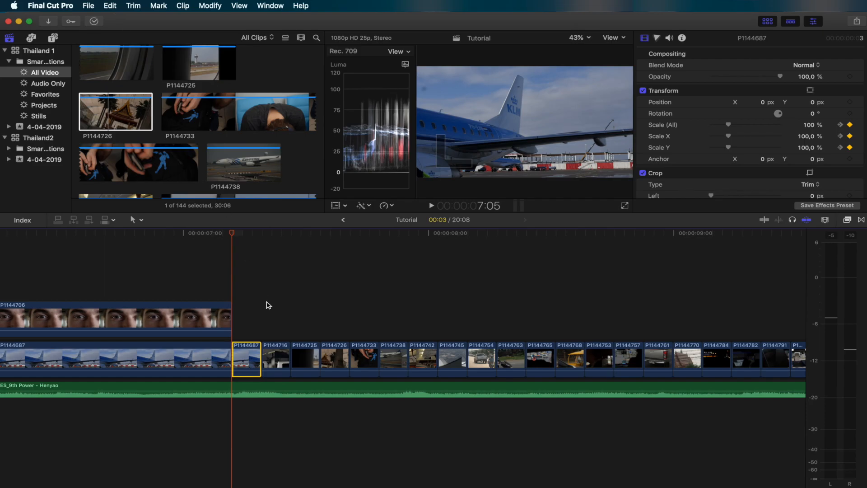
# Step: Paste only the copied Scale attribute, with keyframes stretched to fit, onto the 31 following short clips and play them back
pyautogui.click(268, 304)
pyautogui.press('super+minus')
pyautogui.moveTo(163, 325); pyautogui.dragTo(637, 348)
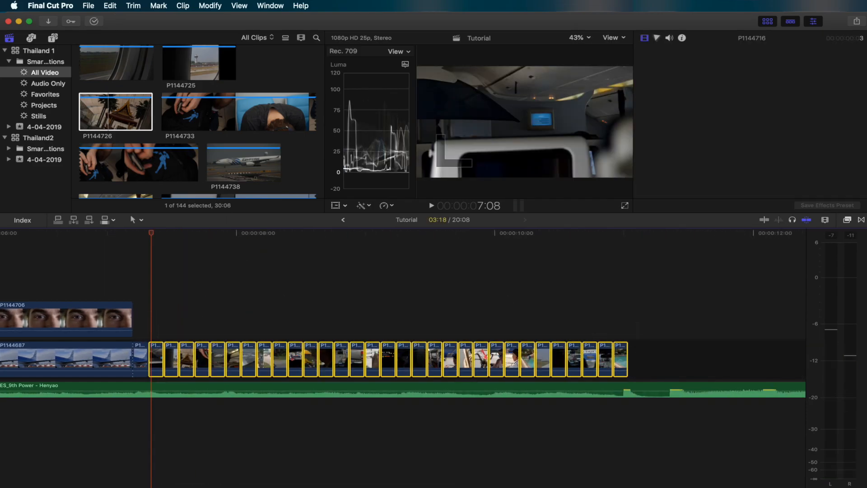
pyautogui.click(110, 5)
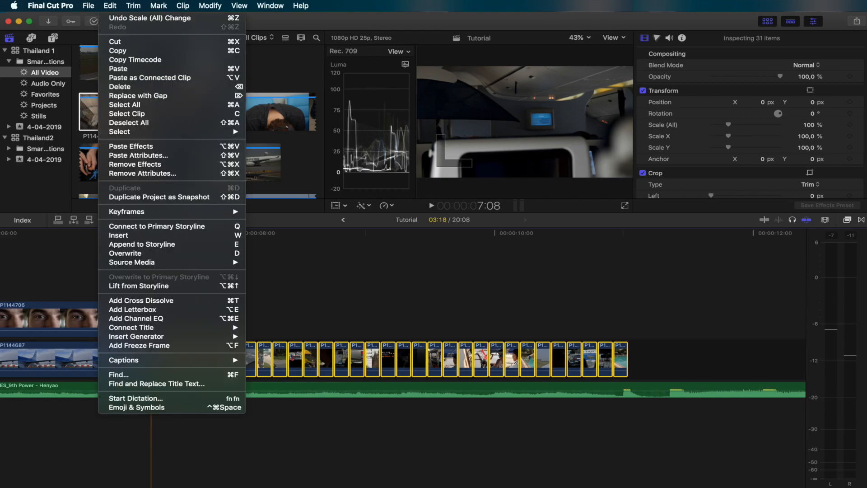
pyautogui.click(139, 155)
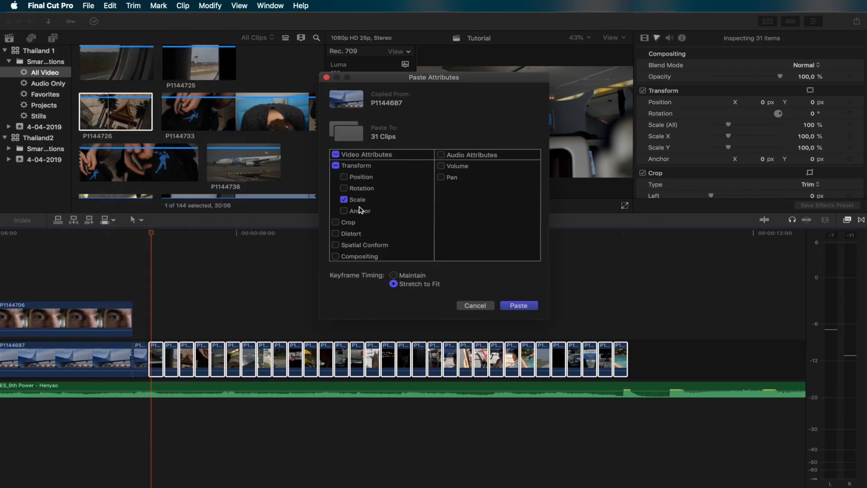
pyautogui.click(513, 307)
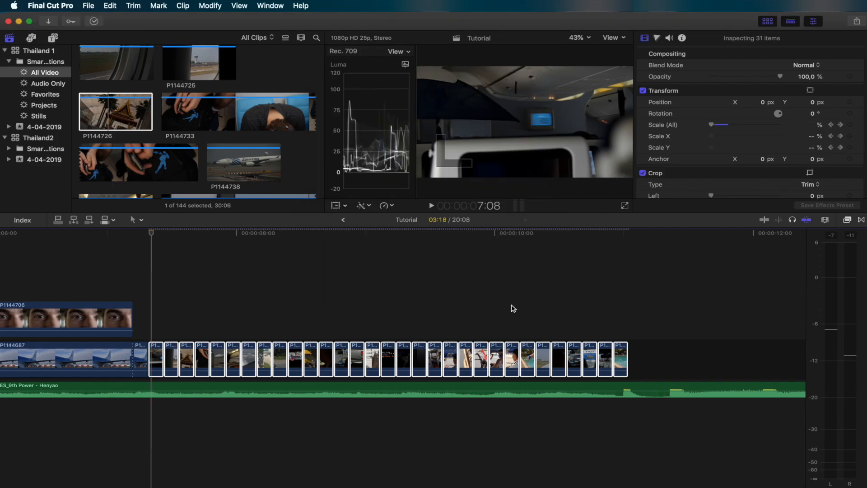
pyautogui.moveTo(150, 236)
pyautogui.mouseDown()
pyautogui.moveTo(131, 232)
pyautogui.moveTo(209, 236)
pyautogui.moveTo(136, 239)
pyautogui.mouseUp()
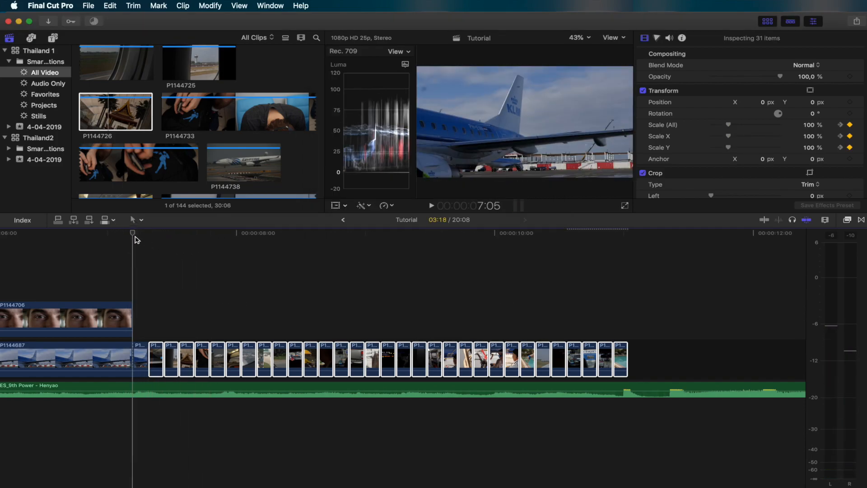
pyautogui.press('space')
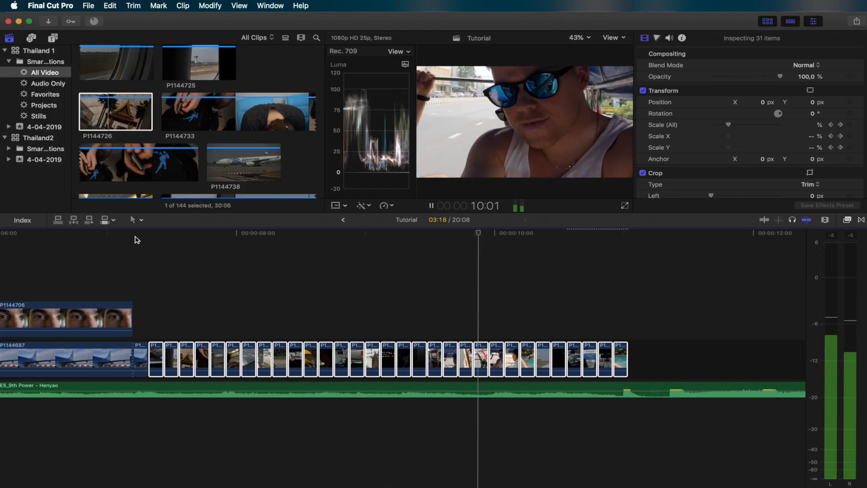
# Step: Connect a Zoom In 1 title above the end of the eye clip P1144706 and play the result
pyautogui.hotkey('shift', 'z')
pyautogui.click(201, 232)
pyautogui.moveTo(201, 231); pyautogui.dragTo(228, 233)
pyautogui.click(53, 38)
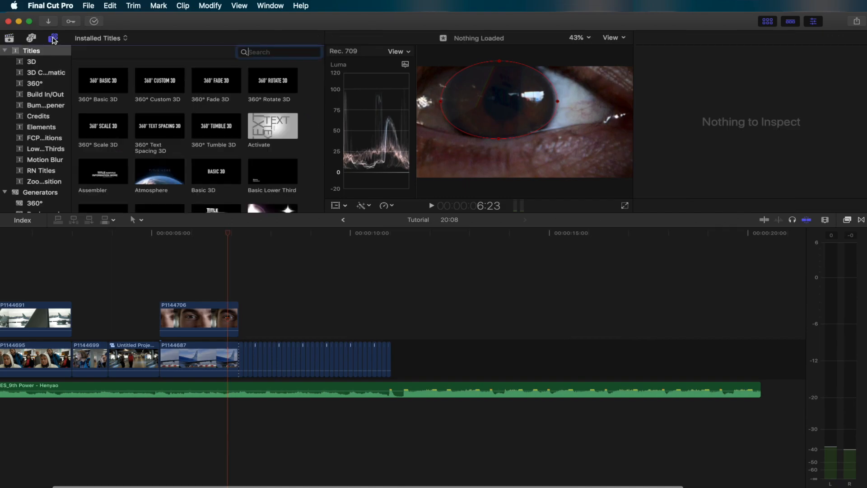
pyautogui.write('zoom')
pyautogui.moveTo(261, 82); pyautogui.dragTo(219, 296)
pyautogui.moveTo(222, 231); pyautogui.dragTo(183, 232)
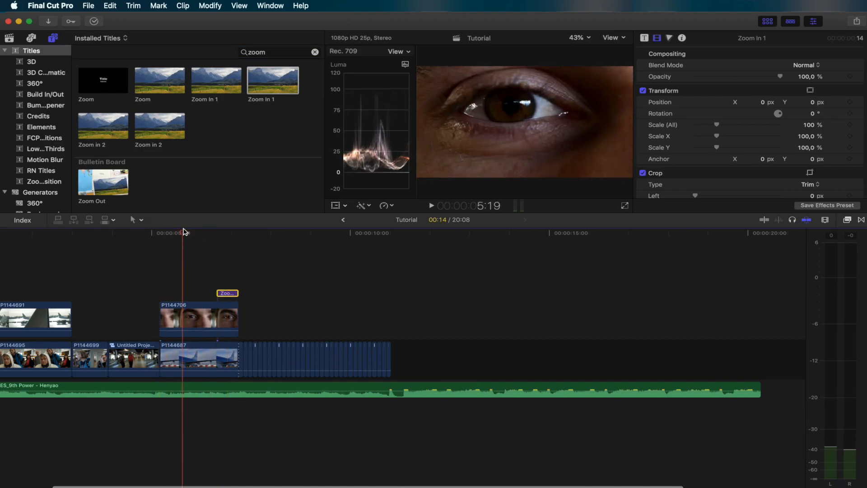
pyautogui.press('space')
pyautogui.moveTo(279, 232); pyautogui.dragTo(164, 229)
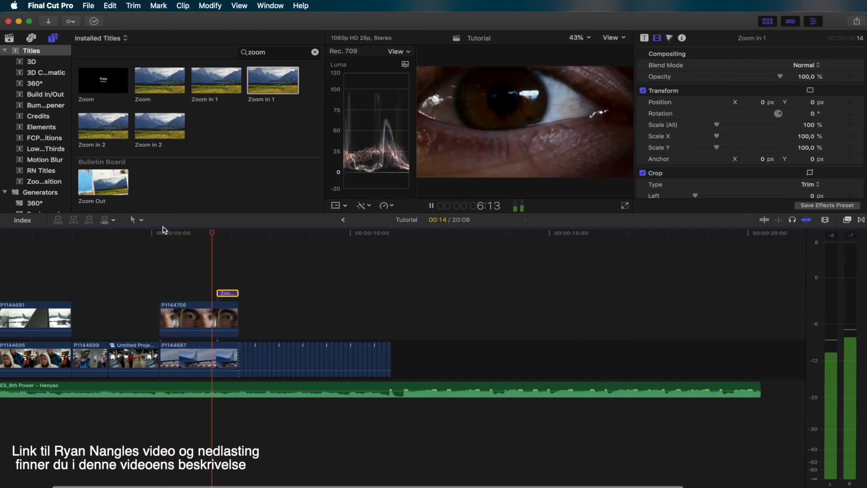
# Step: Animate the eye clip's position from 0 at its start to X 136 px, Y -194.6 px at 6:16, then play it
pyautogui.click(210, 236)
pyautogui.moveTo(210, 236); pyautogui.dragTo(216, 237)
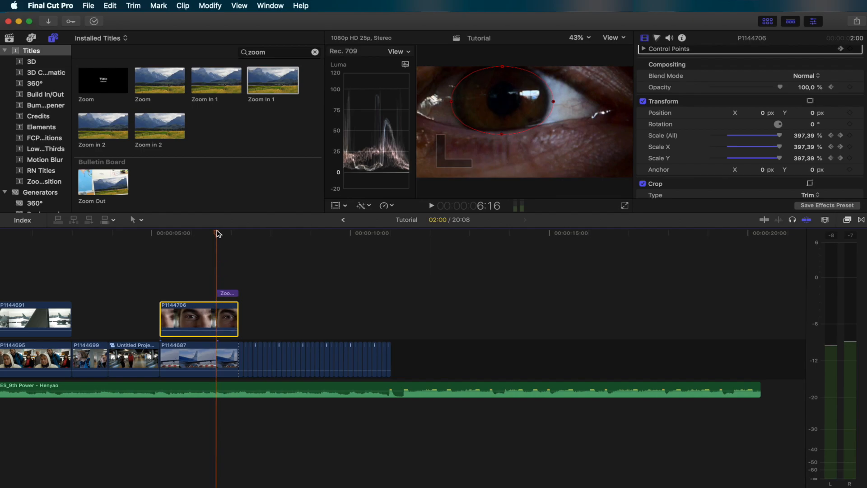
pyautogui.click(157, 234)
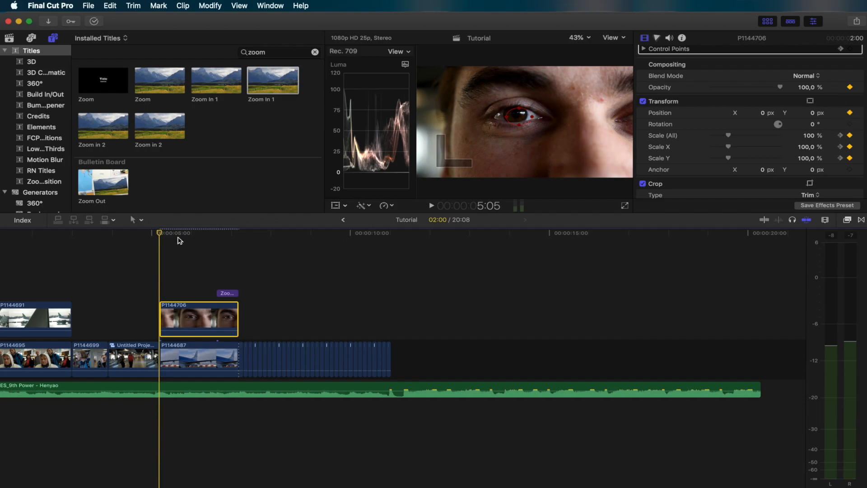
pyautogui.moveTo(159, 235); pyautogui.dragTo(217, 240)
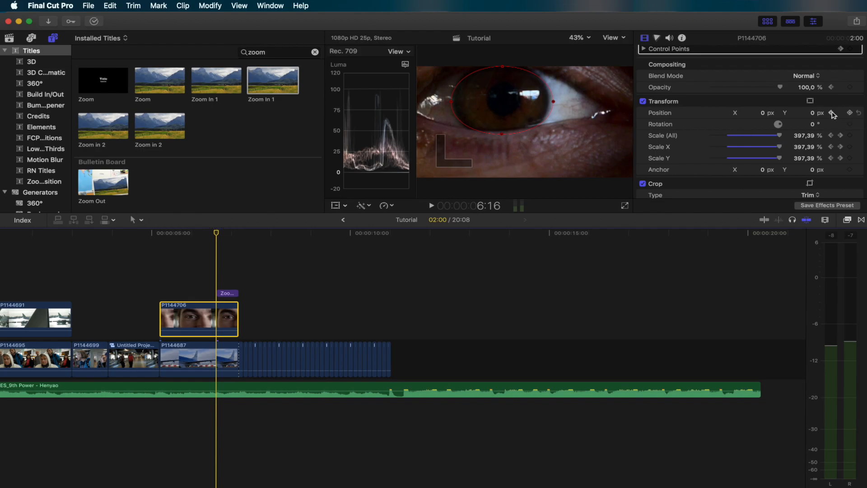
pyautogui.moveTo(812, 113); pyautogui.dragTo(811, 113)
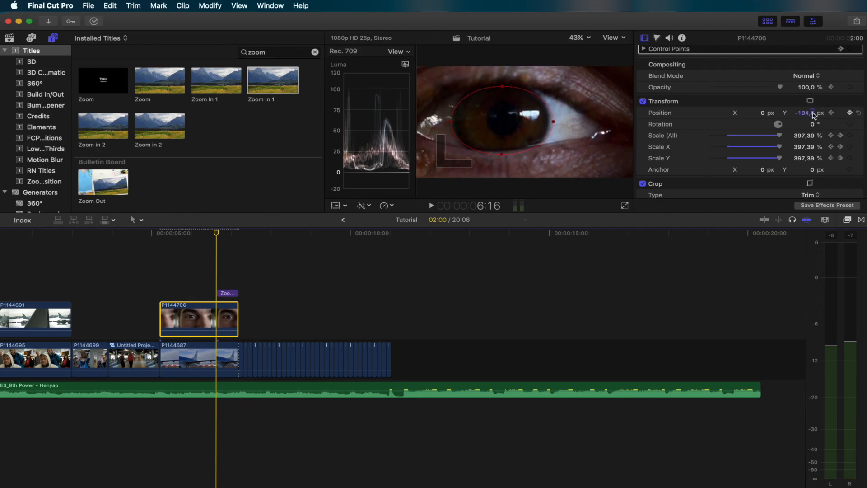
pyautogui.moveTo(763, 114); pyautogui.dragTo(764, 114)
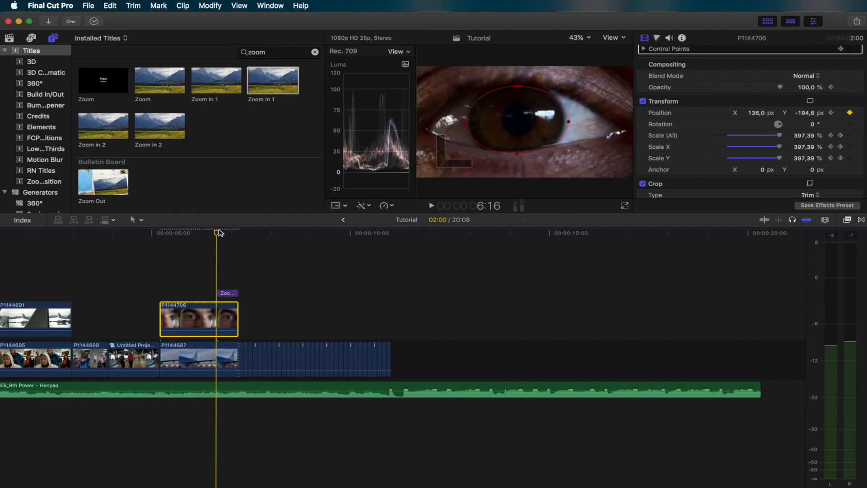
pyautogui.moveTo(208, 231); pyautogui.dragTo(161, 228)
pyautogui.press('space')
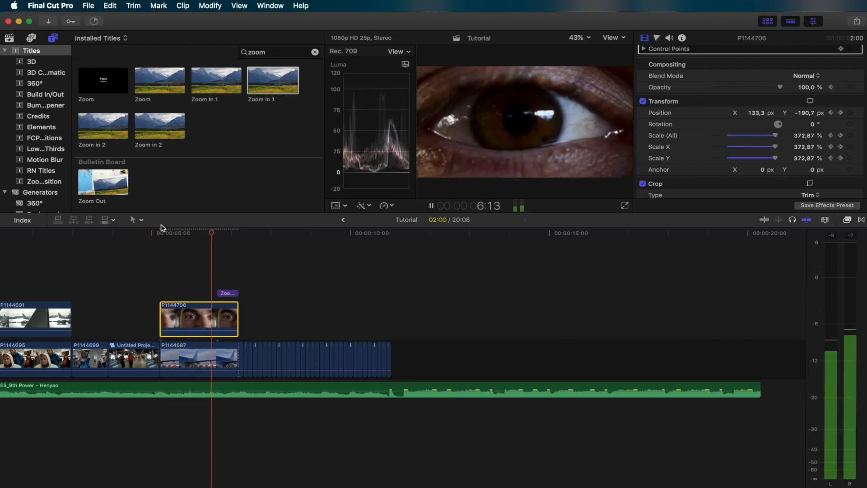
pyautogui.press('space')
# Step: Set the feather of the eye clip's Draw Mask to -27 while viewing a frame near its end
pyautogui.moveTo(260, 233)
pyautogui.mouseDown()
pyautogui.moveTo(200, 229)
pyautogui.moveTo(231, 231)
pyautogui.mouseUp()
pyautogui.scroll(4, 715, 103)
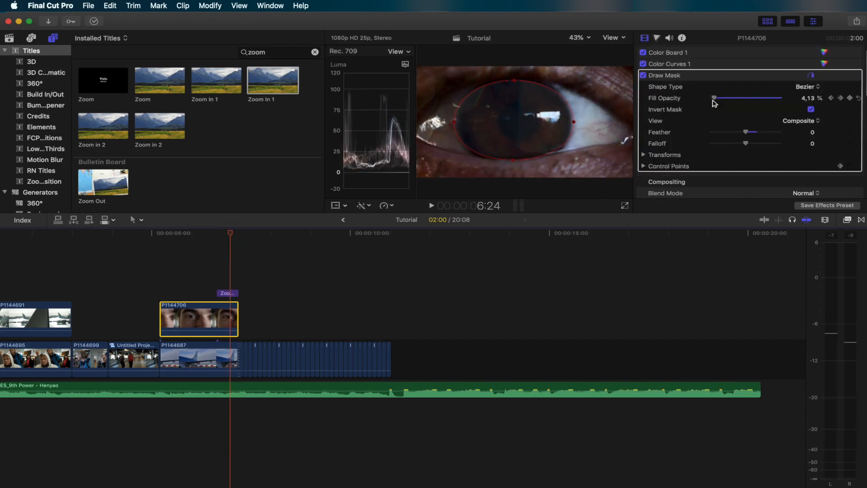
pyautogui.moveTo(748, 133); pyautogui.dragTo(742, 135)
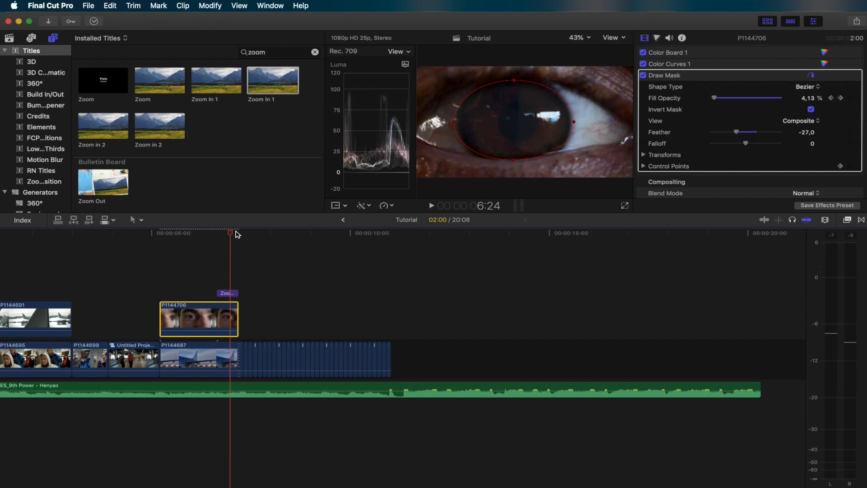
# Step: Connect a Moderate Motion Blur 2 title above the Zoom In 1 title, trim it to the same end, and play it back
pyautogui.click(274, 52)
pyautogui.write('moder')
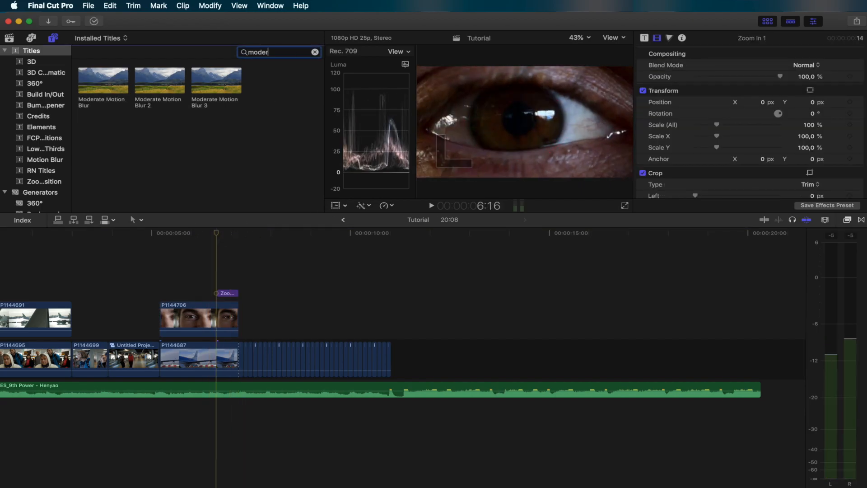
pyautogui.moveTo(147, 88); pyautogui.dragTo(217, 281)
pyautogui.moveTo(291, 282); pyautogui.dragTo(238, 283)
pyautogui.click(199, 263)
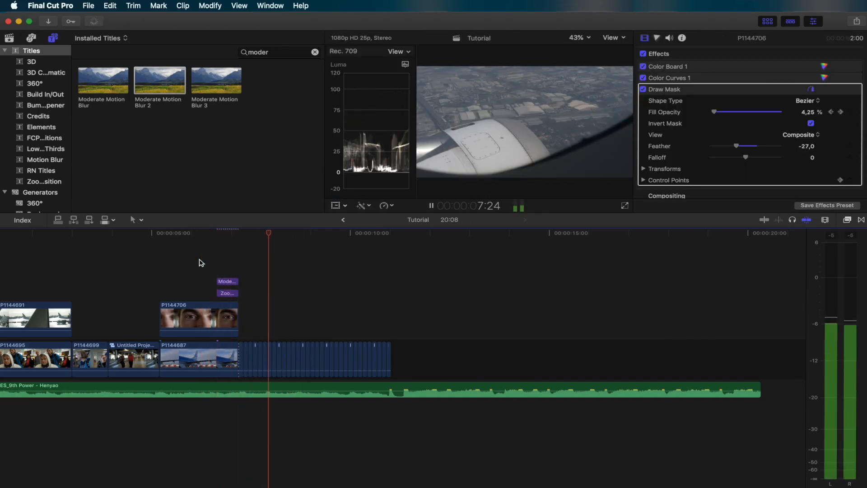
pyautogui.press('space')
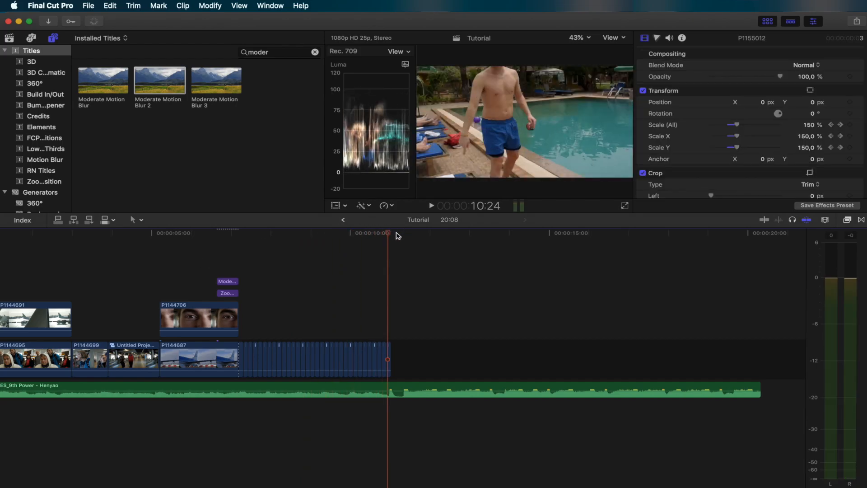
# Step: Append the pool clip P1155017 after the last short clip in the primary storyline
pyautogui.click(398, 234)
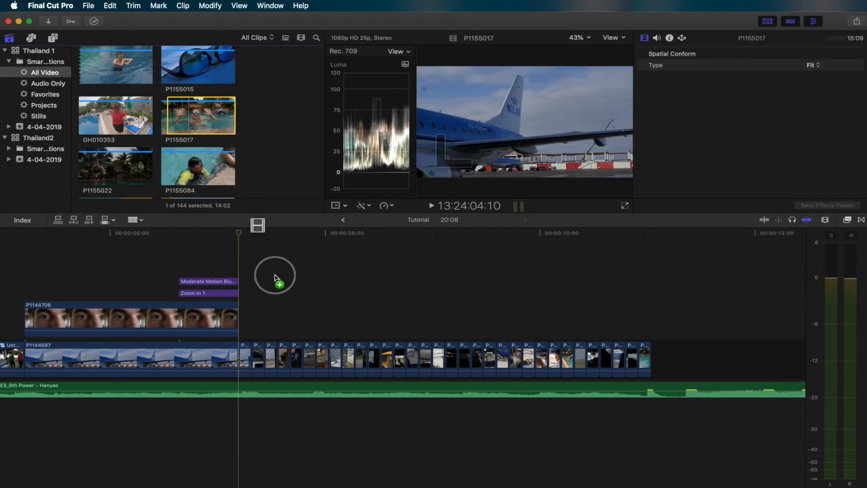
pyautogui.moveTo(276, 278); pyautogui.dragTo(457, 366)
pyautogui.press('Down')
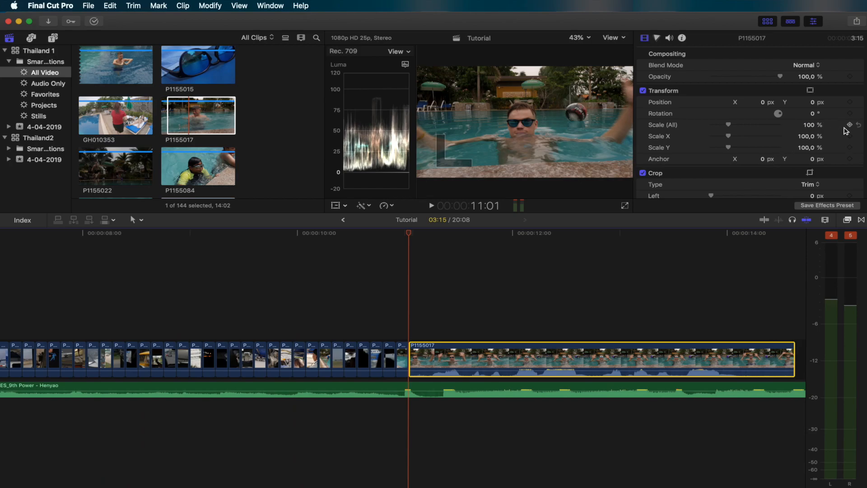
# Step: Keyframe the pool clip P1155017's scale at 100% on its first frame and raise it at 11:03
pyautogui.click(849, 126)
pyautogui.click(416, 233)
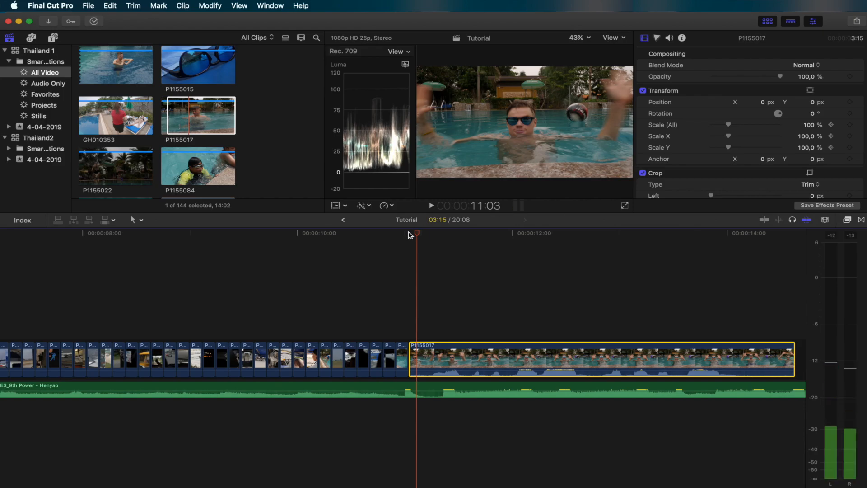
pyautogui.moveTo(730, 126); pyautogui.dragTo(735, 127)
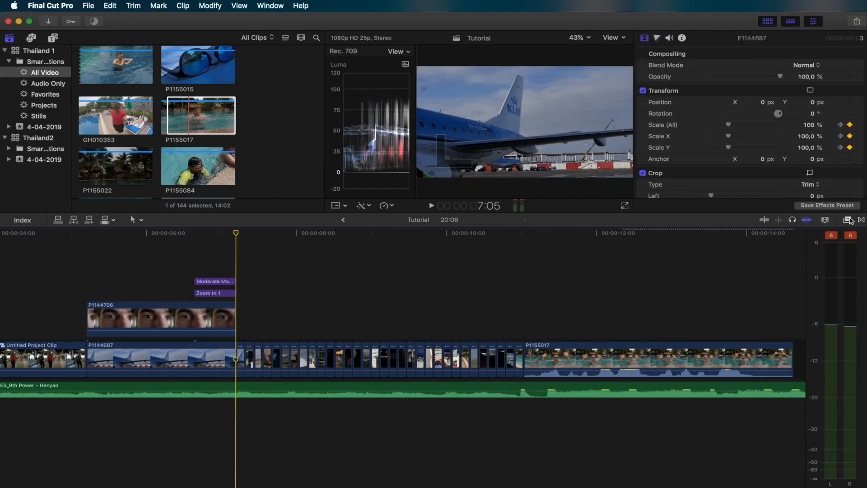
# Step: Apply the Prism effect to the short plane clip P1144687 right after the eye clip and set its amount to 10
pyautogui.click(848, 219)
pyautogui.doubleClick(533, 484)
pyautogui.write('prism')
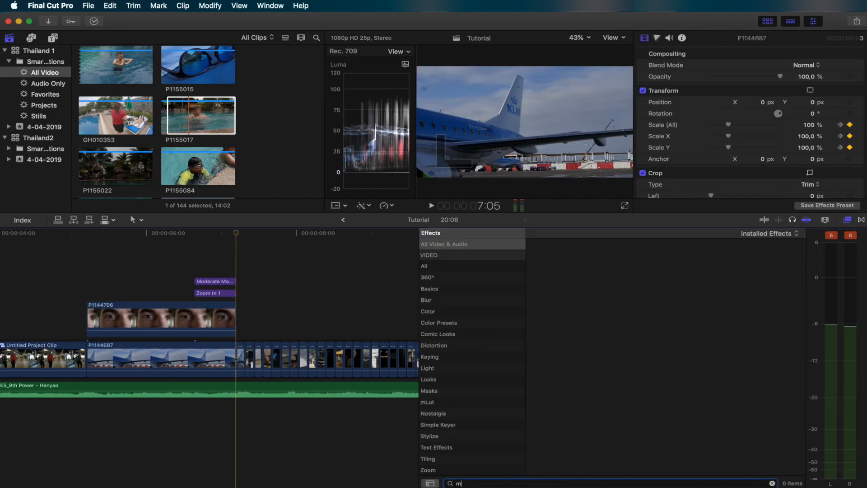
pyautogui.moveTo(551, 266); pyautogui.dragTo(243, 357)
pyautogui.click(243, 356)
pyautogui.press('super+equal')
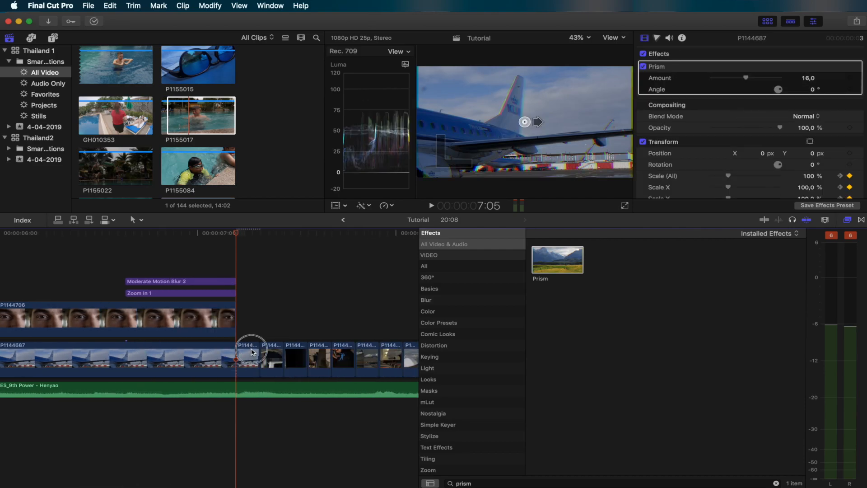
pyautogui.click(807, 78)
pyautogui.write('10')
pyautogui.press('Return')
# Step: Copy the short plane clip P1144687 together with its Prism effect
pyautogui.hscroll(5, 318, 288)
pyautogui.click(122, 357)
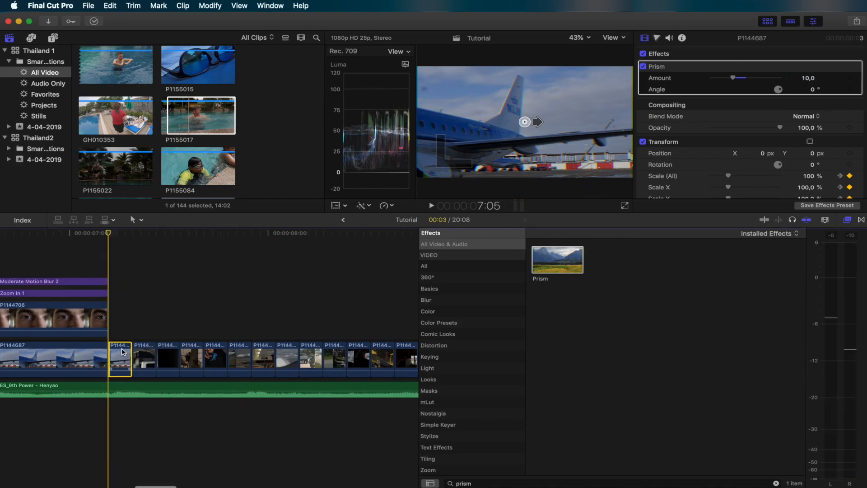
pyautogui.click(110, 6)
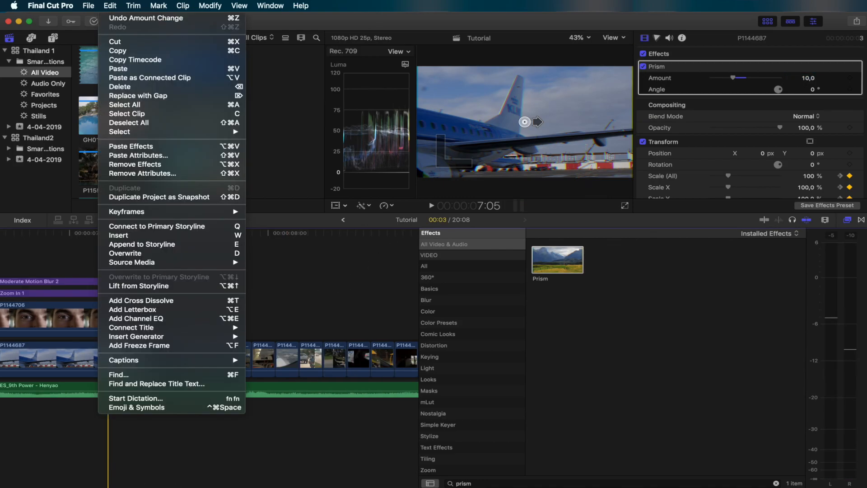
pyautogui.click(119, 51)
pyautogui.press('super+minus')
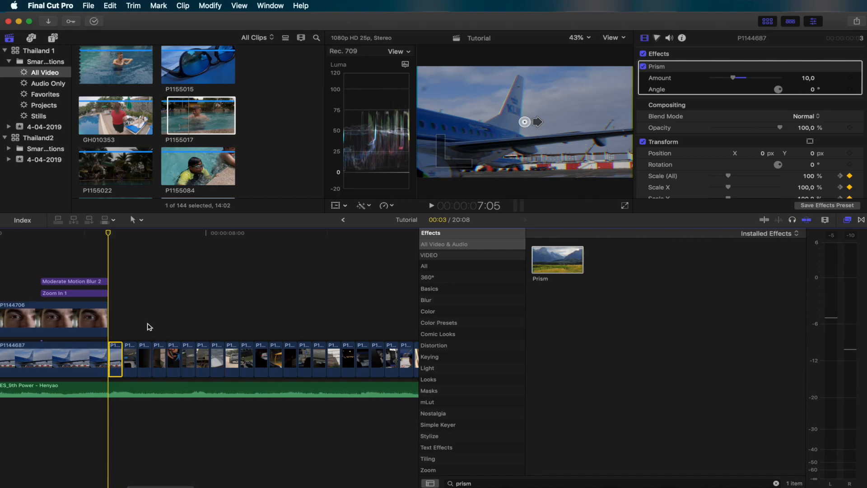
pyautogui.hscroll(5, 146, 326)
pyautogui.press('super+minus')
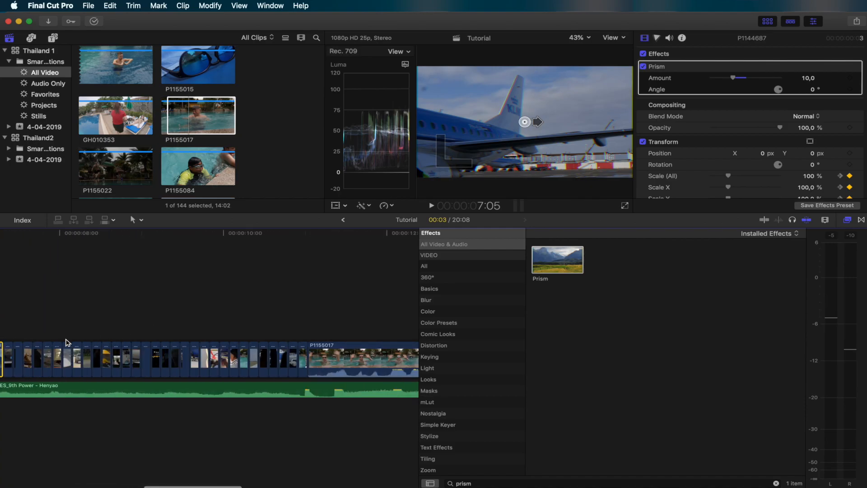
# Step: Paste only the copied Prism effect onto the 31 short clips before the pool clip P1155017, with keyframe timing stretched to fit
pyautogui.moveTo(18, 329); pyautogui.dragTo(350, 353)
pyautogui.click(110, 5)
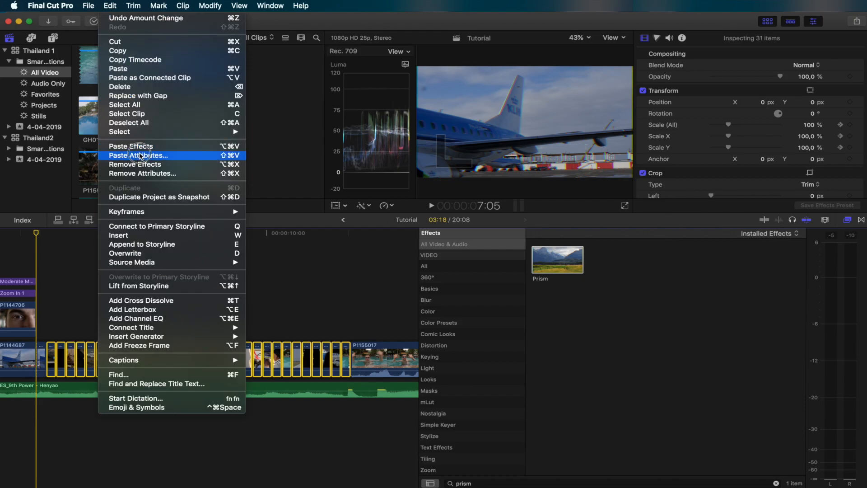
pyautogui.click(136, 157)
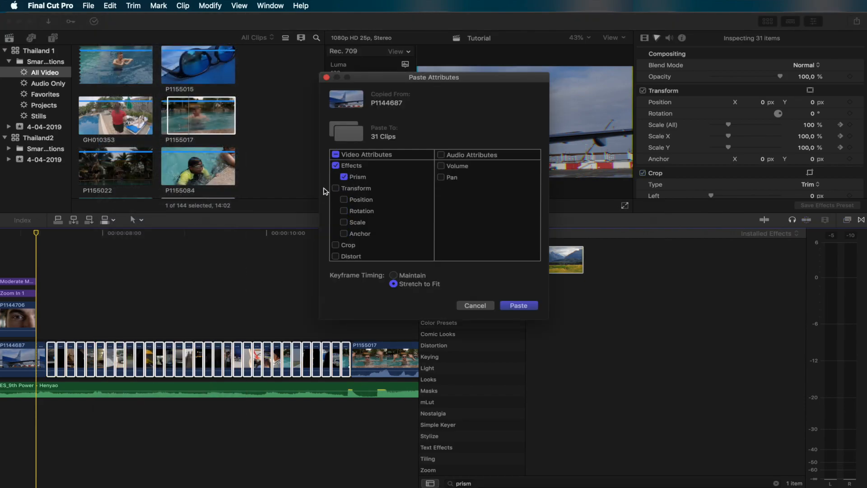
pyautogui.click(519, 306)
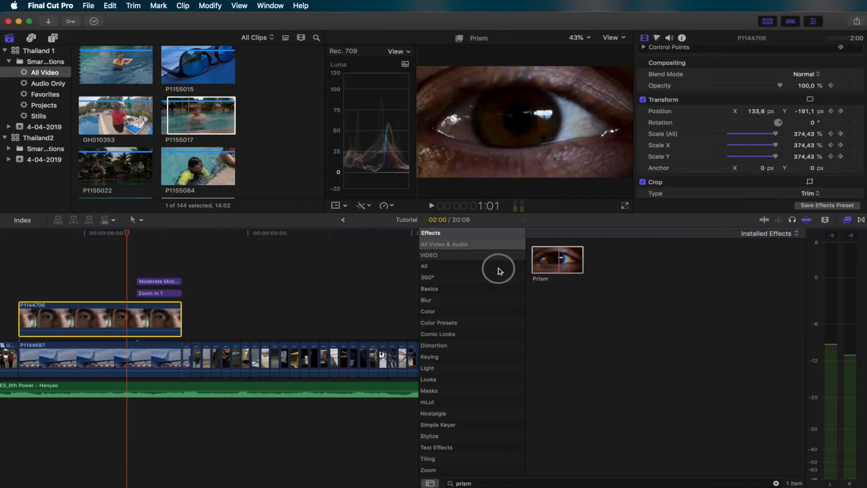
# Step: Apply the Prism effect to the eye clip P1144706 and keyframe its amount at 0 near the clip's end, at 6:24
pyautogui.moveTo(498, 269); pyautogui.dragTo(157, 314)
pyautogui.moveTo(127, 234); pyautogui.dragTo(165, 238)
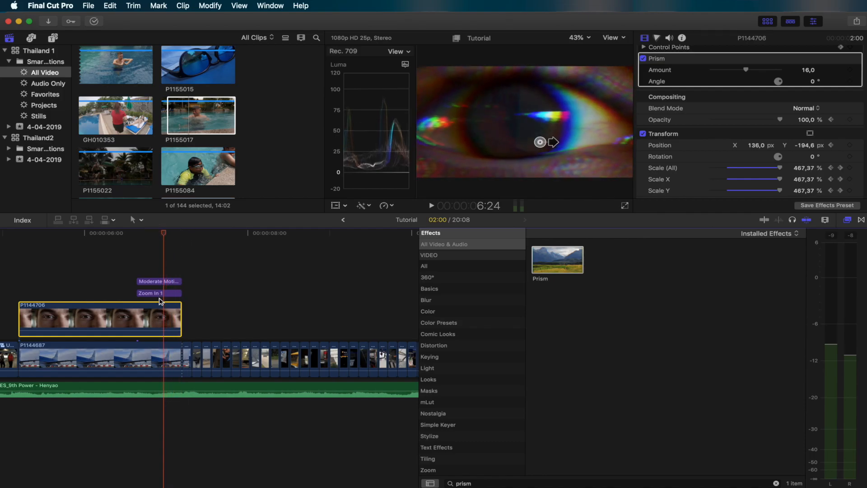
pyautogui.moveTo(746, 70); pyautogui.dragTo(712, 71)
pyautogui.click(850, 71)
# Step: Raise the eye clip's Prism amount a few frames after its 6:24 keyframe
pyautogui.press('Right')
pyautogui.press('Right')
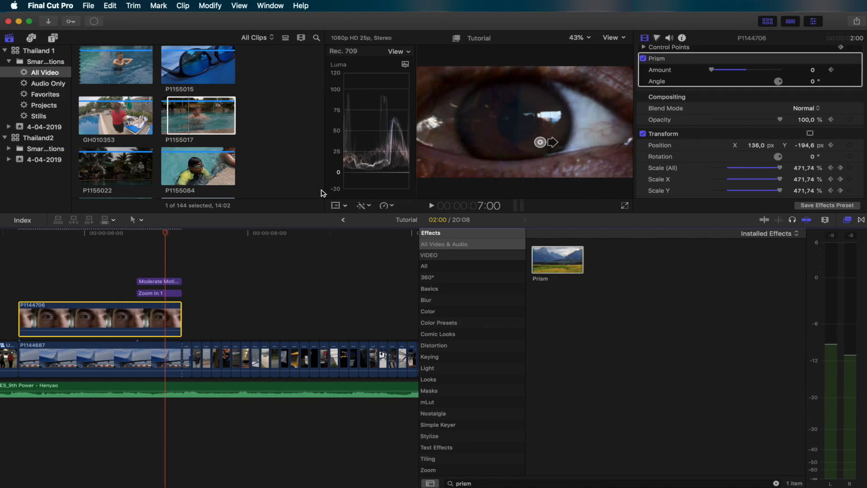
pyautogui.press('Left')
pyautogui.press('Right')
pyautogui.press('Right')
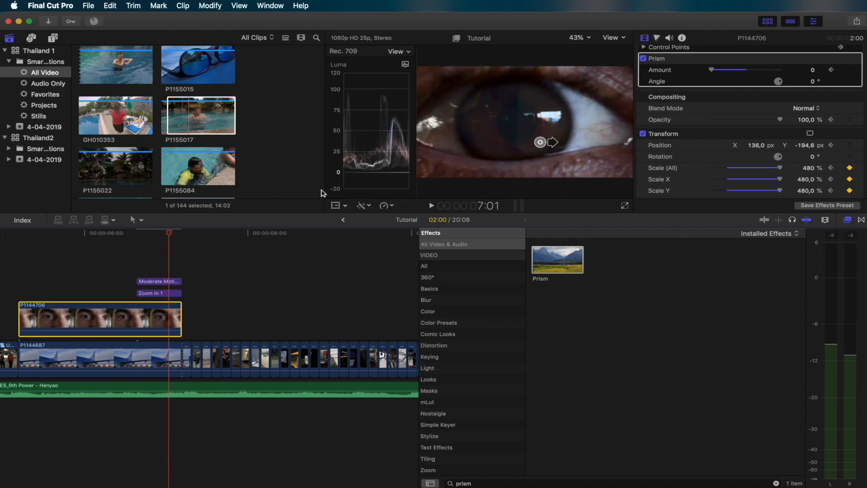
pyautogui.press('Right')
pyautogui.moveTo(712, 70); pyautogui.dragTo(737, 71)
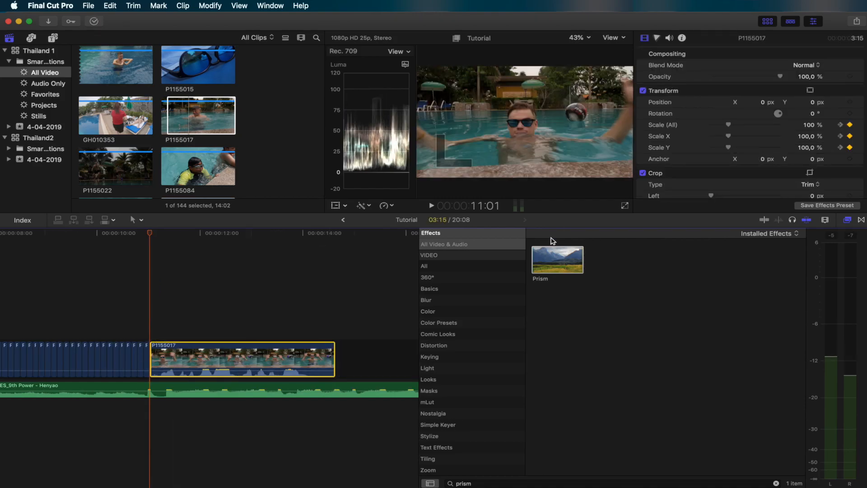
# Step: Apply Prism to the pool clip P1155017, keyframe its amount at 10 on the first frame and lower it to the minimum at 11:03
pyautogui.moveTo(555, 258); pyautogui.dragTo(285, 357)
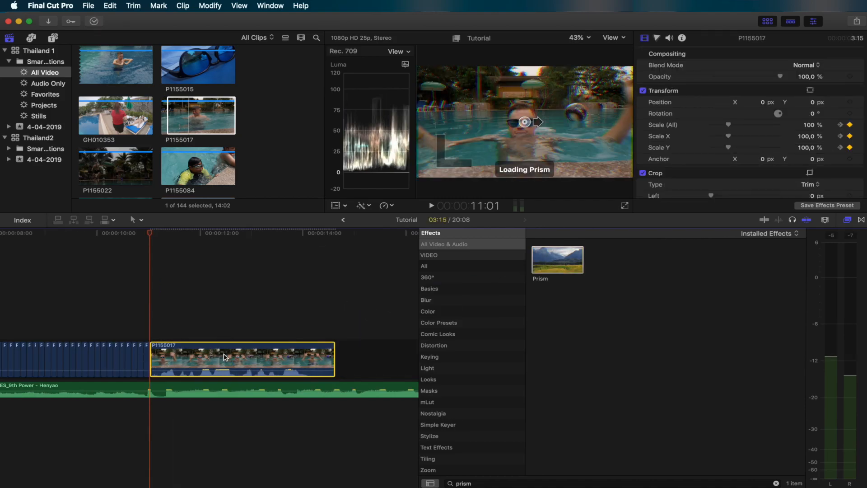
pyautogui.click(806, 78)
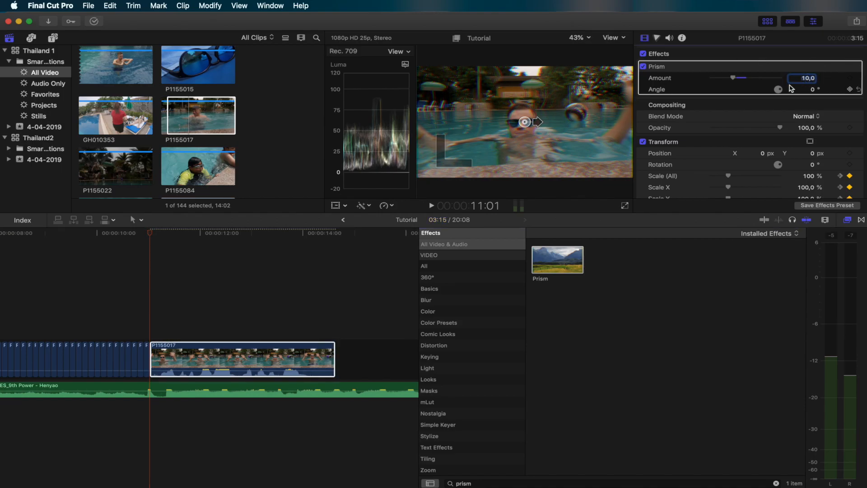
pyautogui.scroll(-1, 822, 167)
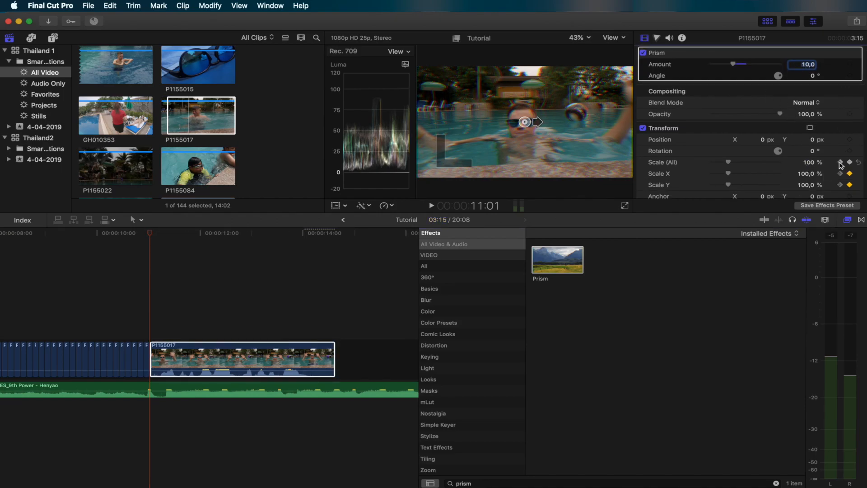
pyautogui.click(840, 163)
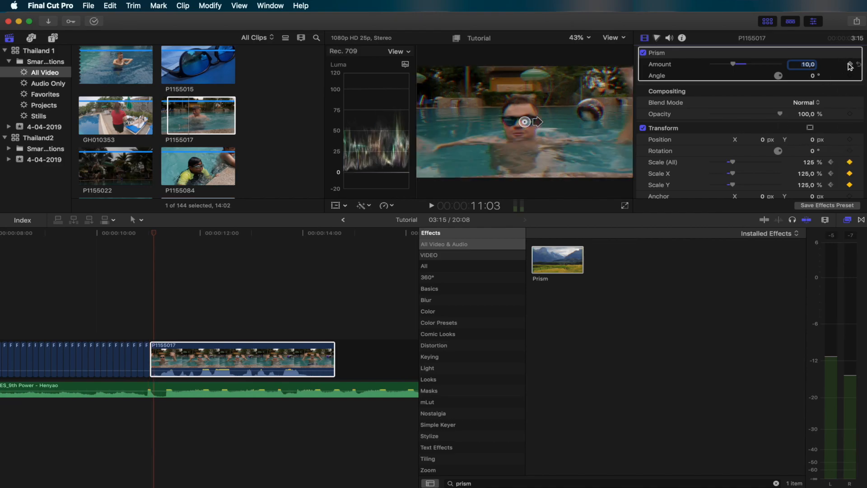
pyautogui.moveTo(733, 64); pyautogui.dragTo(703, 62)
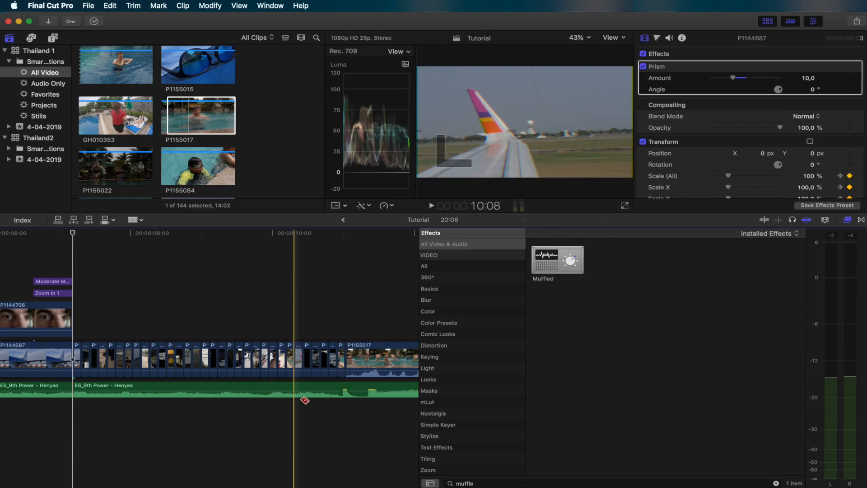
# Step: Split the ES_9th Power music just before the pool clip and apply the Muffled effect to the section under the short clips
pyautogui.press('super+equal')
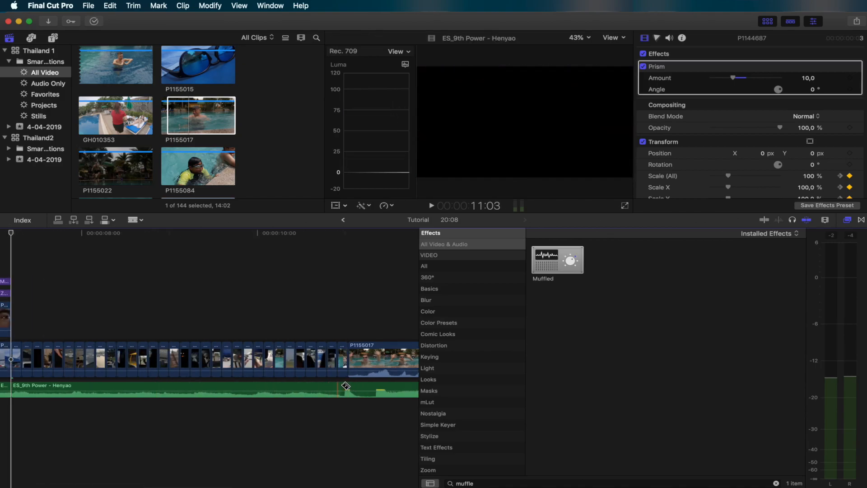
pyautogui.click(346, 386)
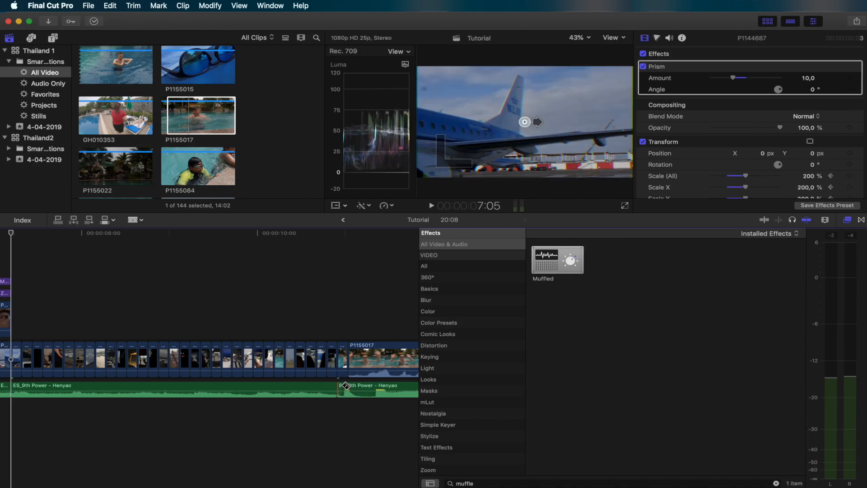
pyautogui.moveTo(547, 258); pyautogui.dragTo(281, 389)
# Step: Play back the eye zoom and the rapid-fire clips to check the Prism effects and the muffled music
pyautogui.hscroll(-5, 41, 355)
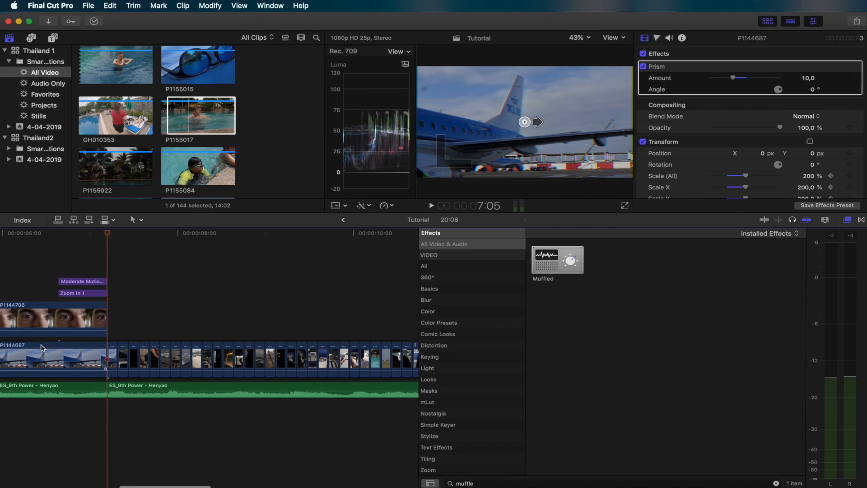
pyautogui.press('space')
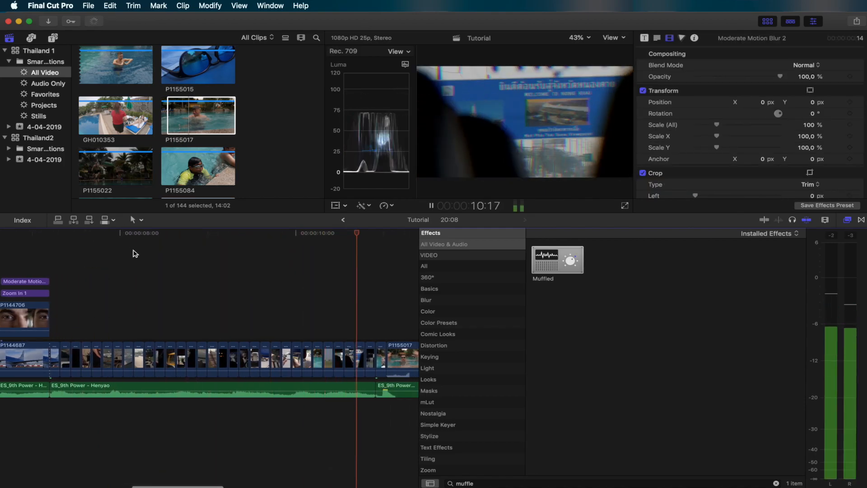
pyautogui.press('space')
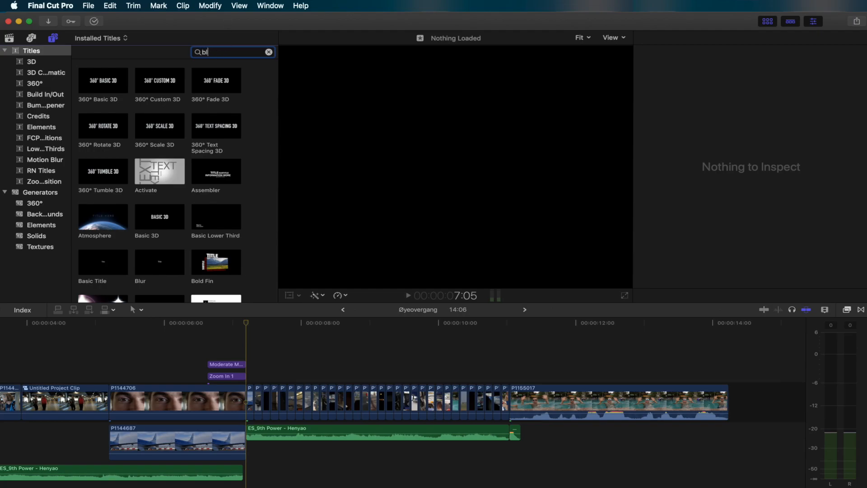
# Step: Search the titles for blur, connect Minimal Motion Blur above the first short clip and extend it over the run of short clips
pyautogui.write('ur')
pyautogui.moveTo(105, 125); pyautogui.dragTo(253, 366)
pyautogui.press('cmd+4')
pyautogui.moveTo(319, 376); pyautogui.dragTo(507, 377)
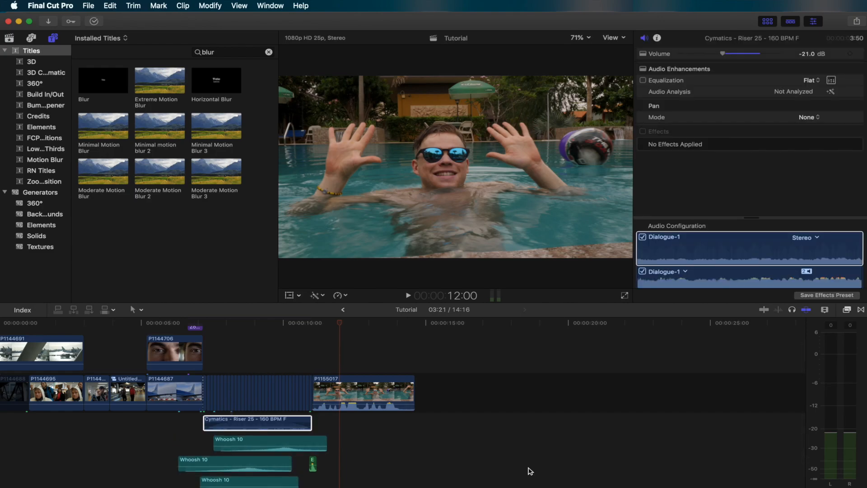
# Step: Examine the Cymatics riser, Whoosh 10 and Movie Projector sound layers placed beneath the short clips
pyautogui.scroll(-3, 530, 471)
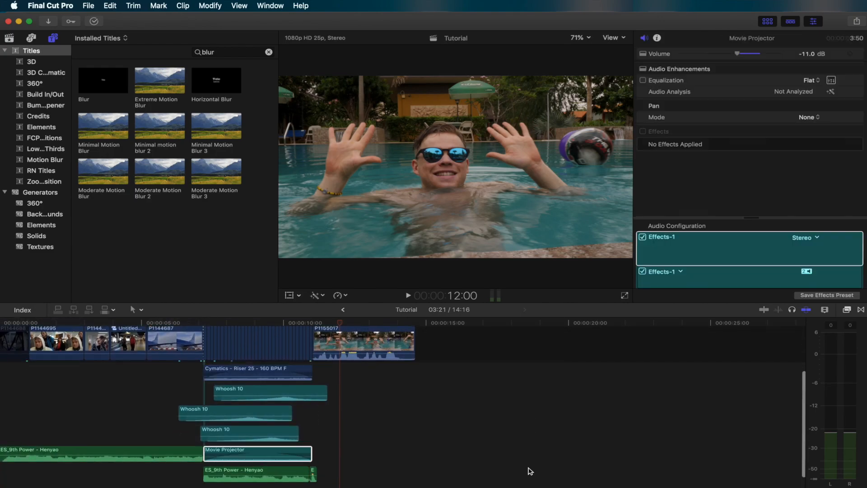
pyautogui.scroll(-1, 344, 457)
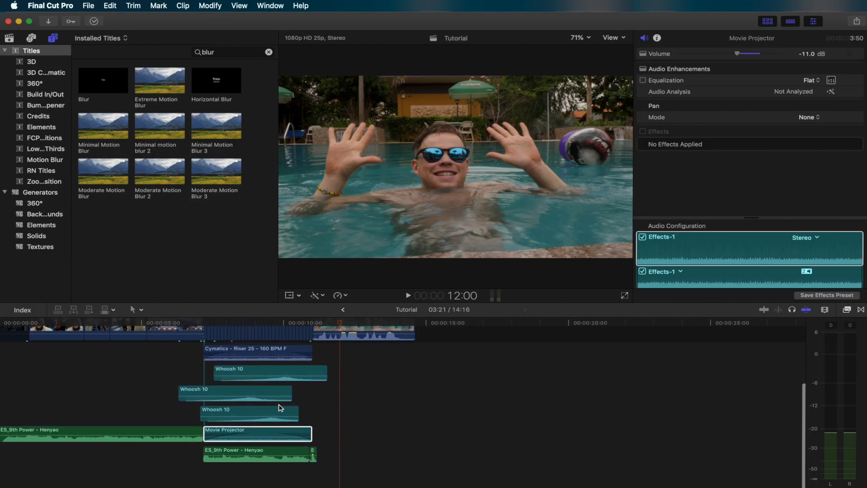
pyautogui.scroll(1, 271, 404)
pyautogui.scroll(-1, 271, 404)
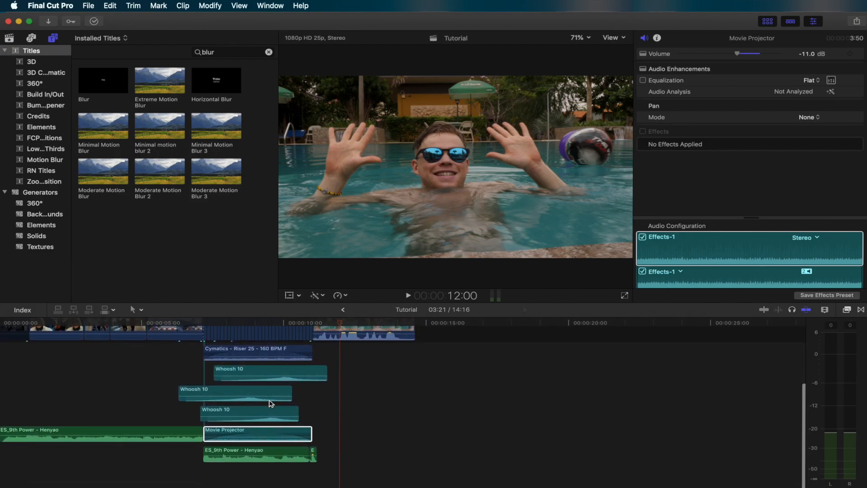